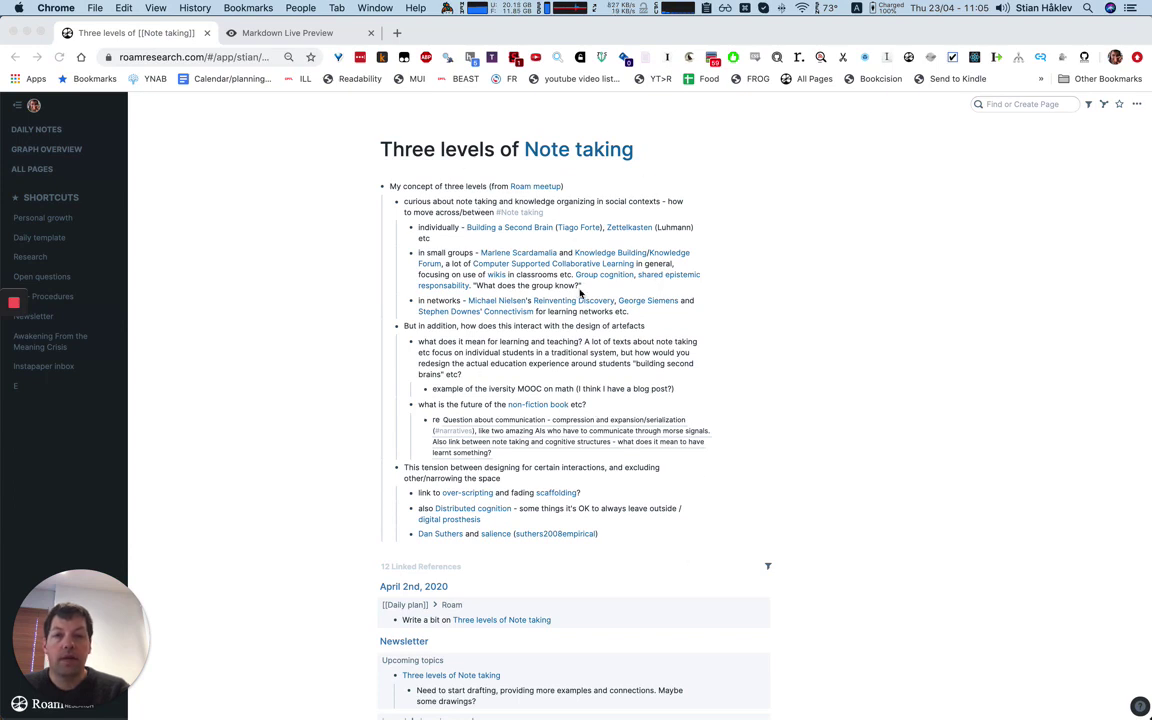
- Focus Chrome and follow the 'Building a Second Brain' link in the first nested bullet
left_click(774, 239)
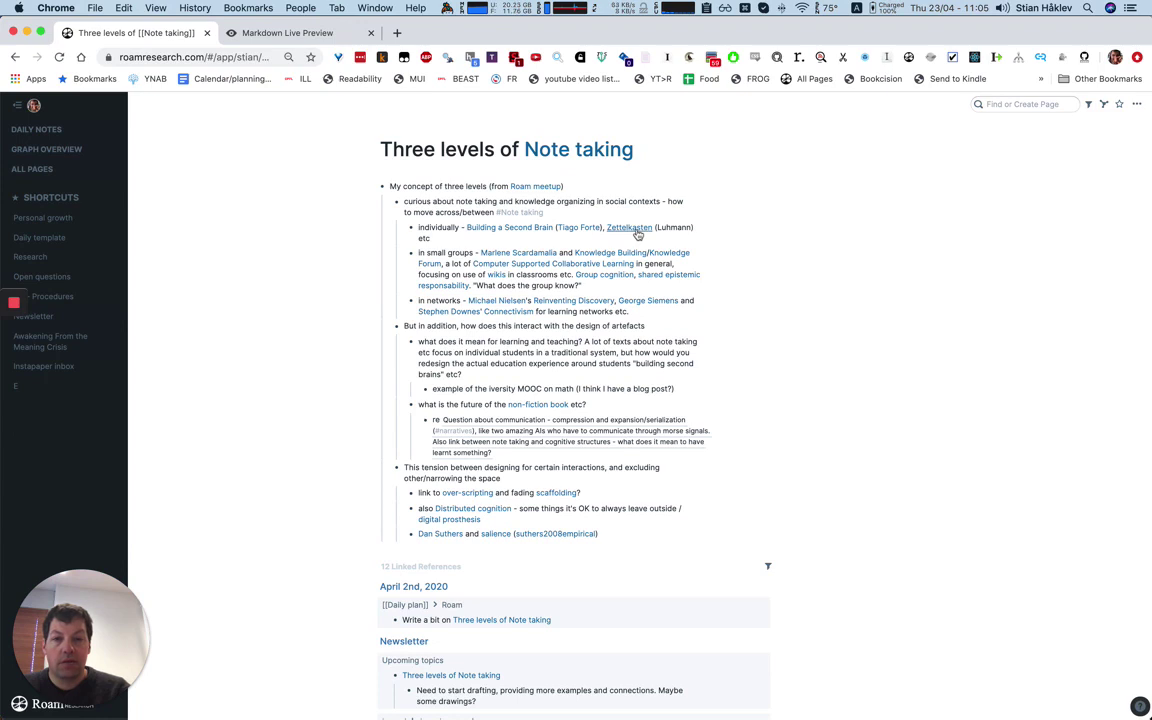
left_click(533, 228)
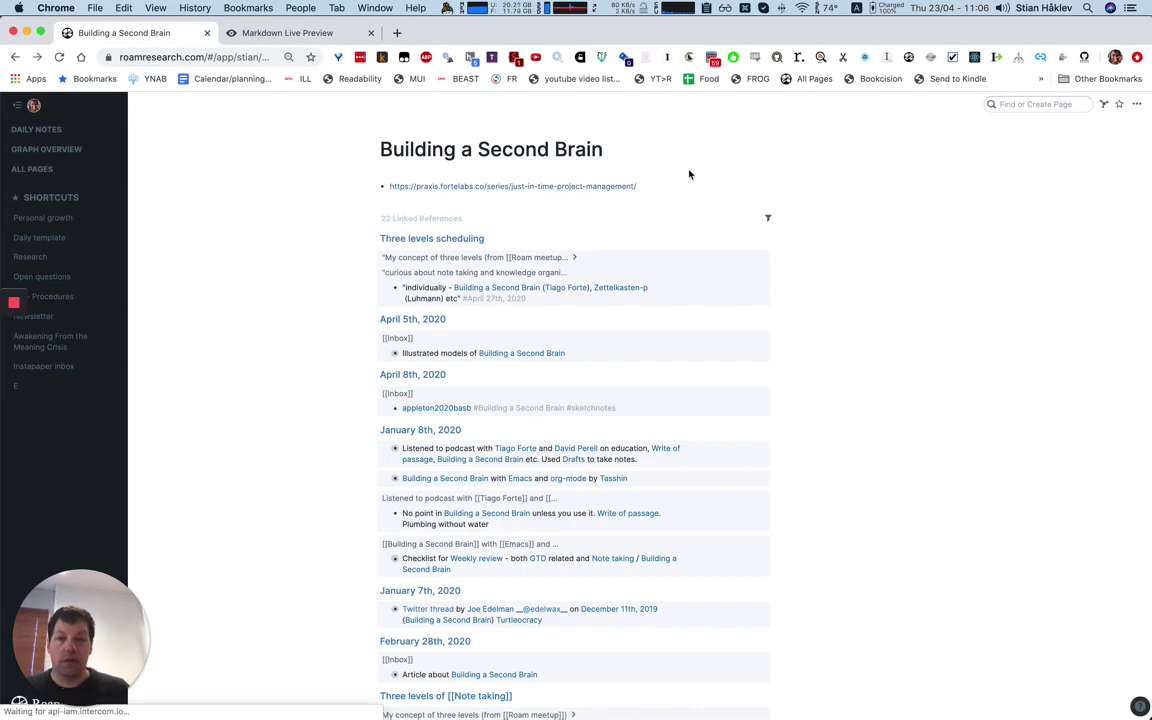
- Visit the Tiago Forte and Marlene Scardamalia pages, returning to Three levels of Note taking each time
key("super+bracketleft")
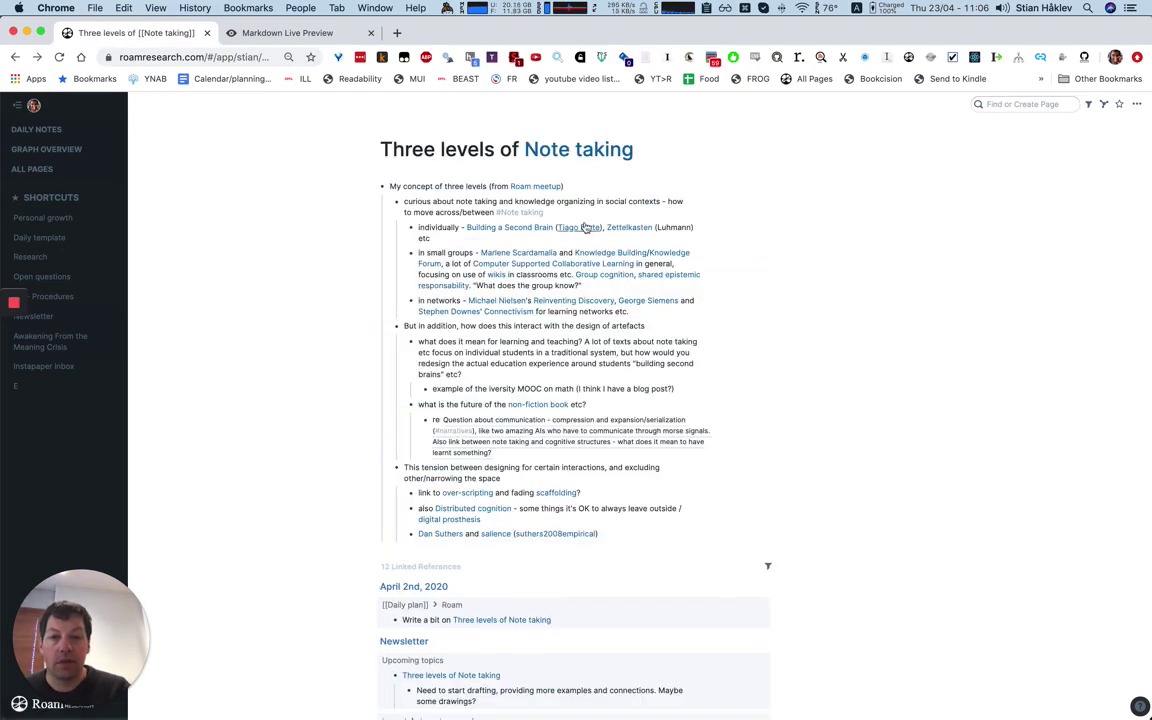
left_click(587, 228)
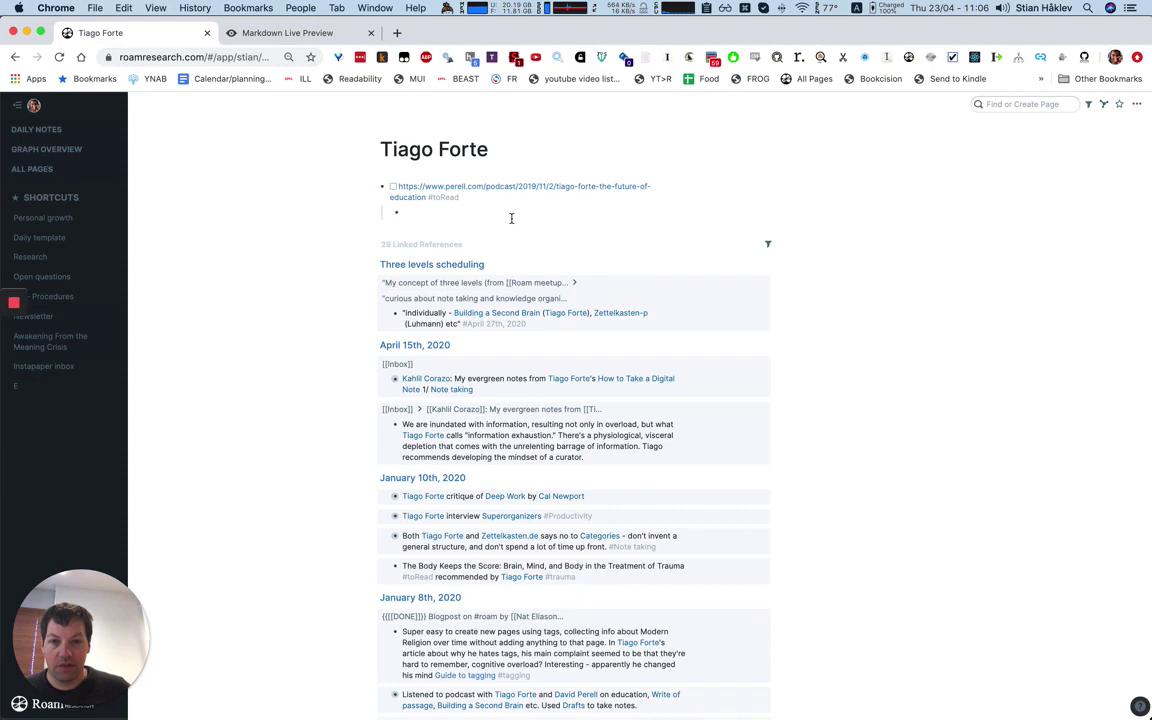
key("super+bracketleft")
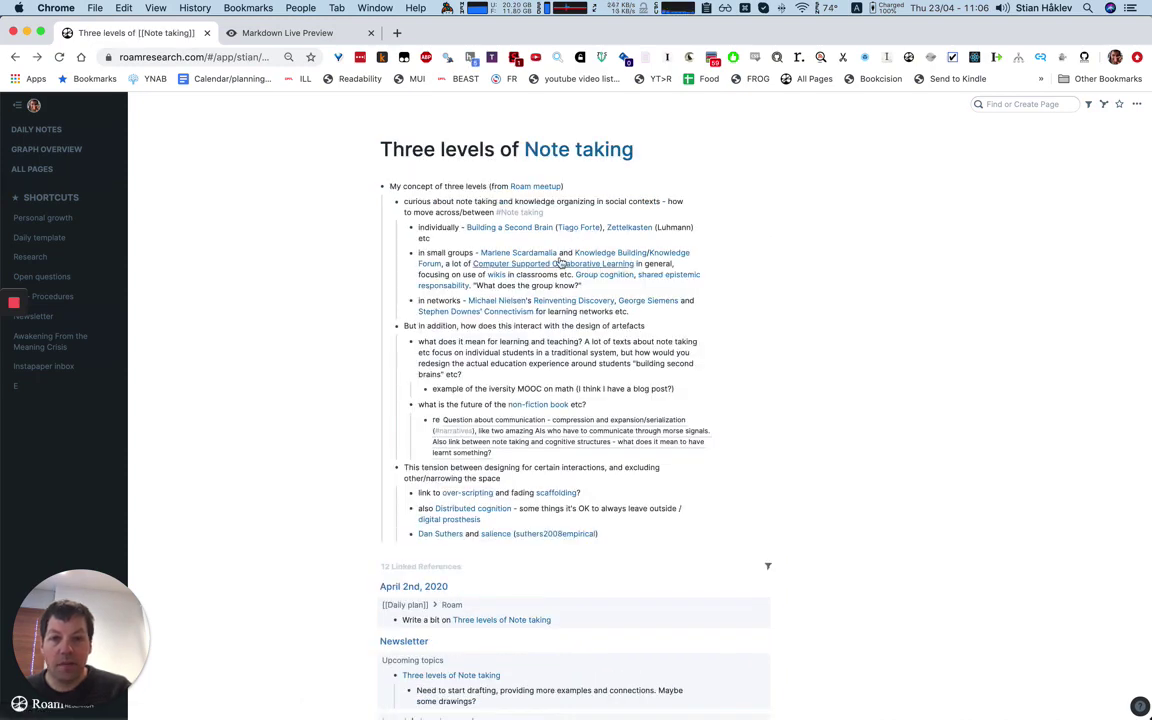
left_click(543, 253)
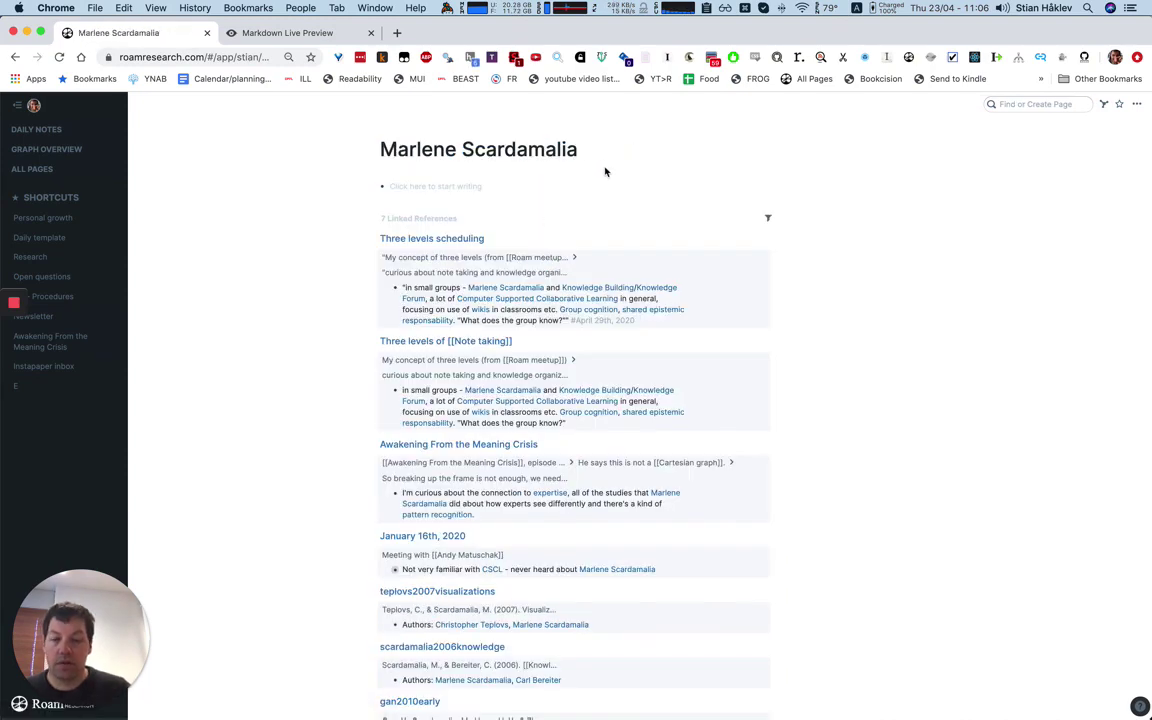
key("super+bracketleft")
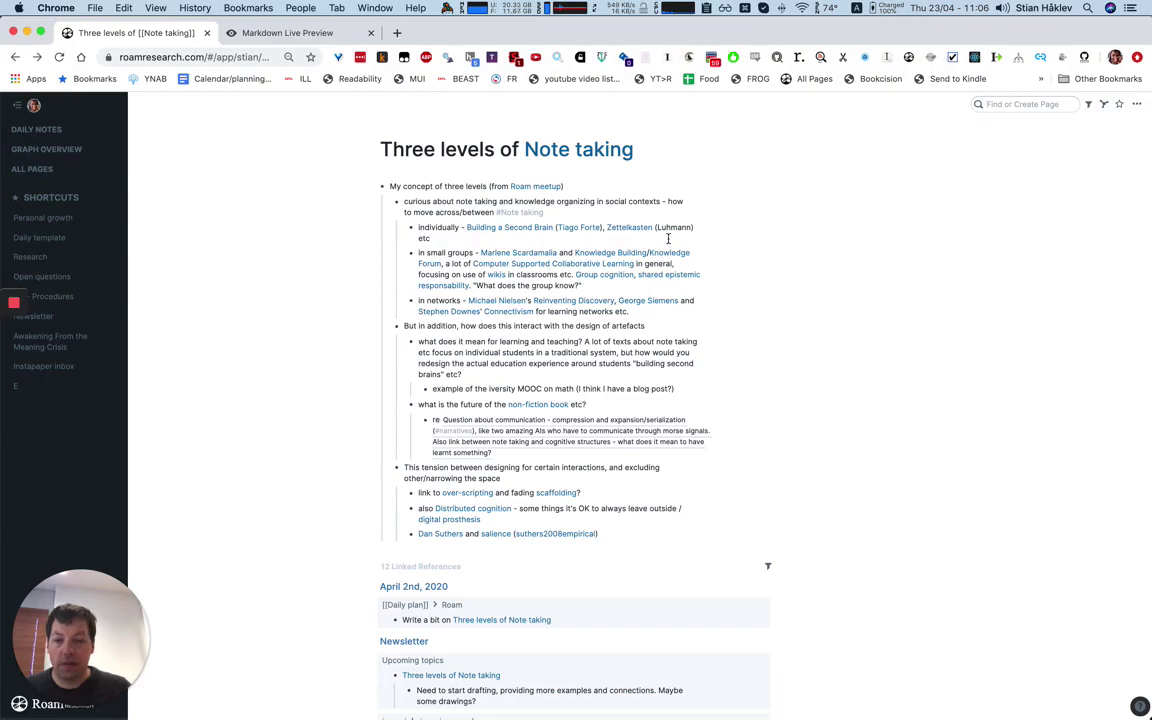
key("super+Tab")
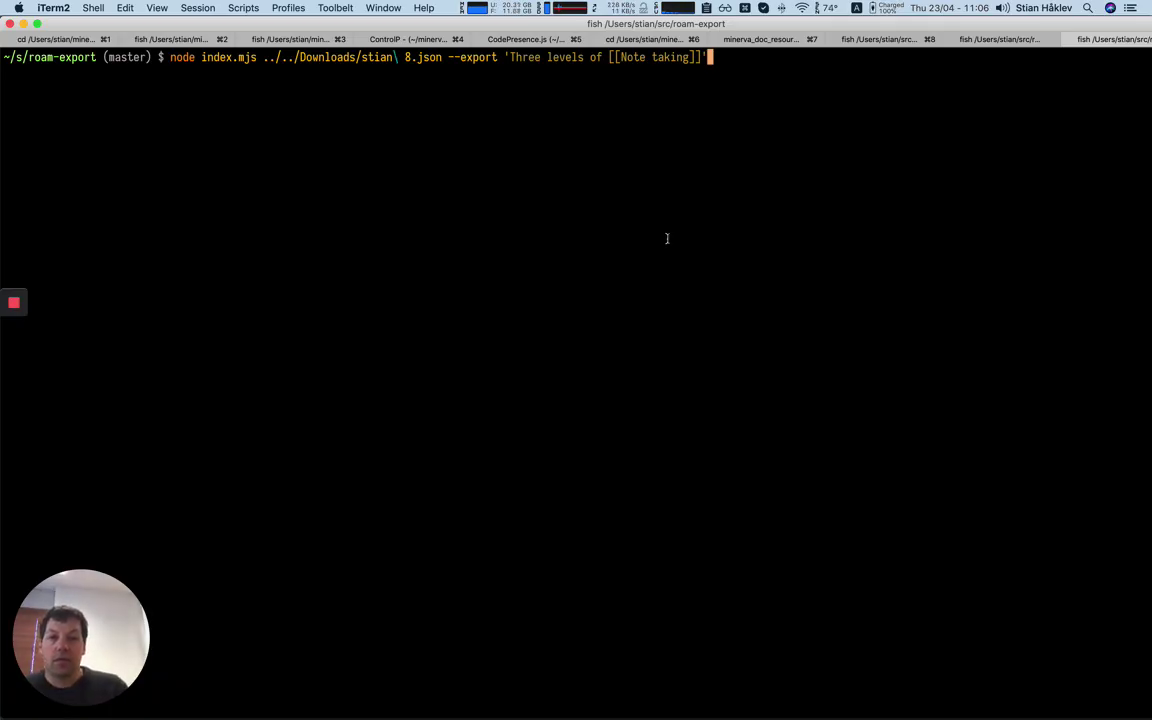
- Run the node index.mjs export and inspect the George Siemens text in the printed Markdown
key("Return")
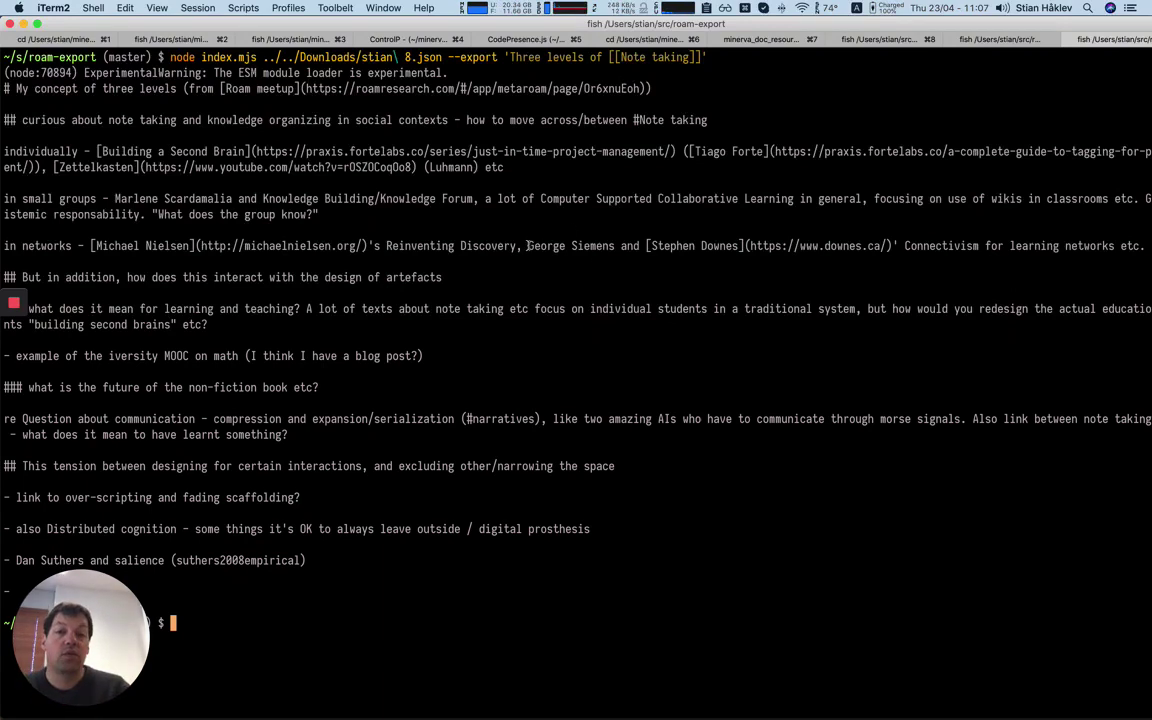
left_click_drag(527, 246, 639, 251)
left_click(619, 250)
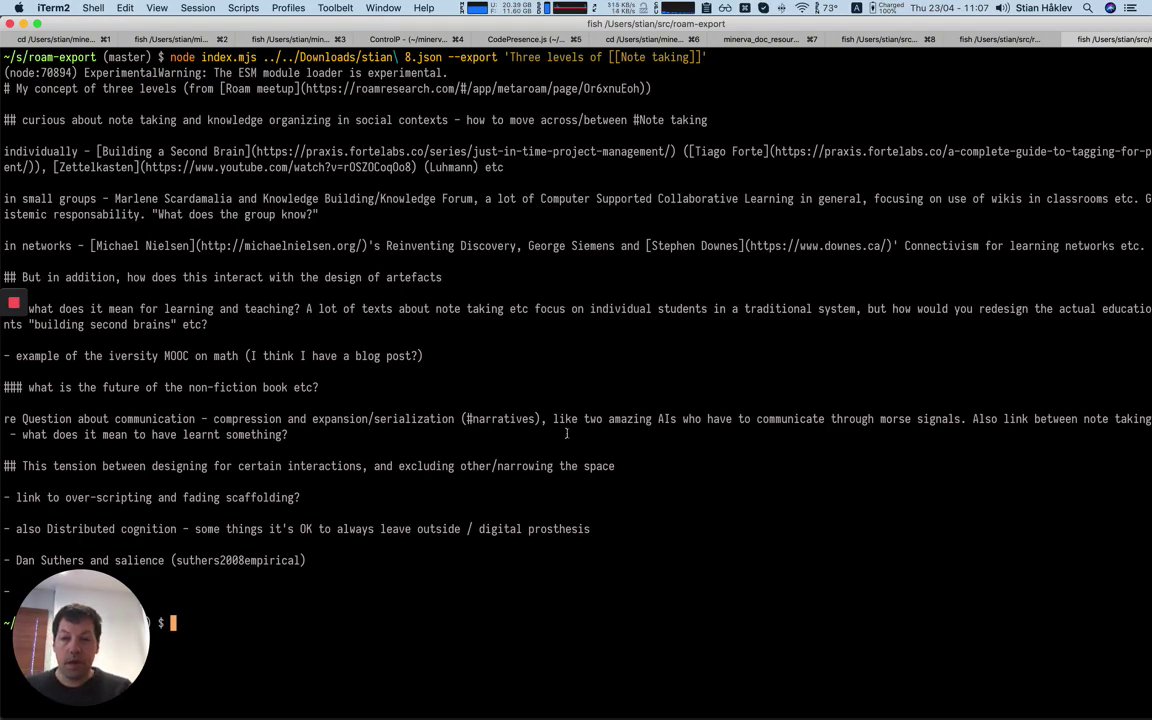
- Back in Chrome, search Roam for 'draft' and open Draft Literature Review on Open Education
key("super+Tab")
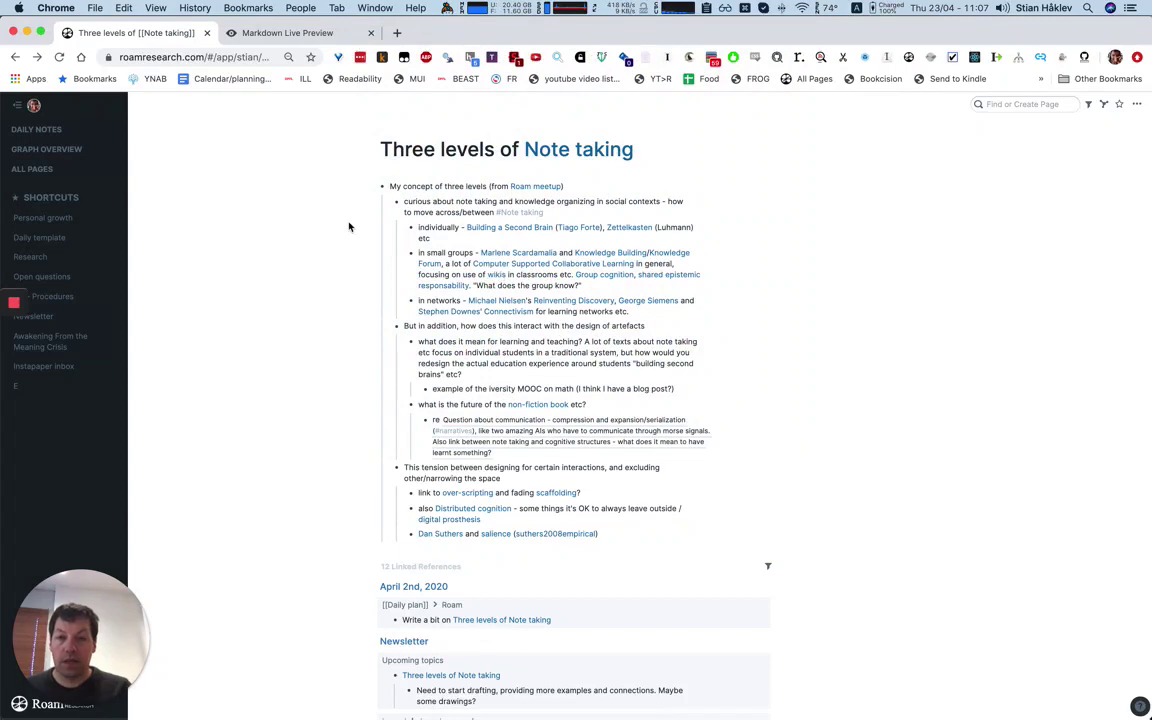
key("super+u")
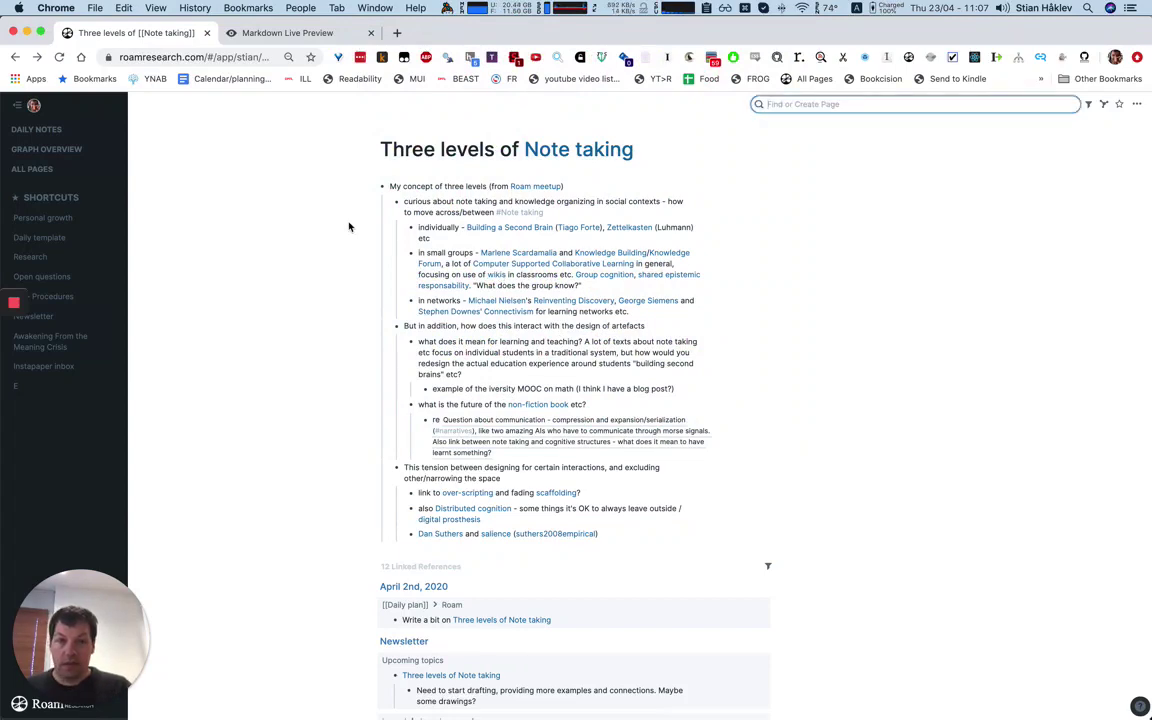
type("draft")
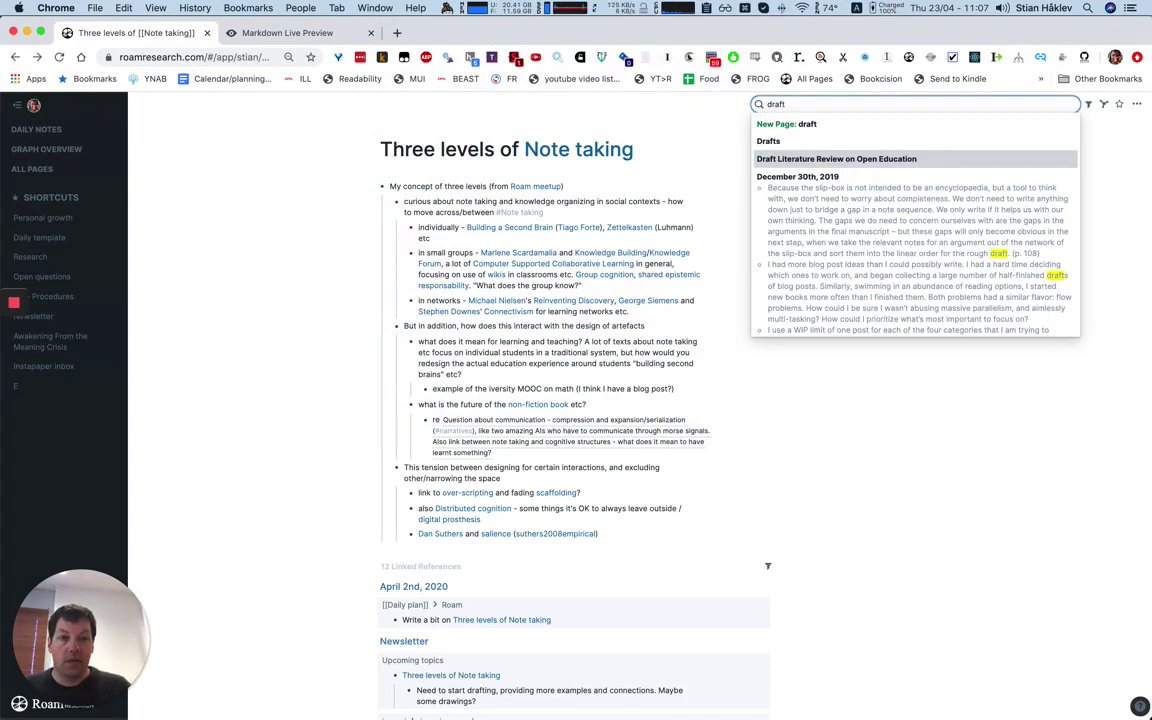
key("Return")
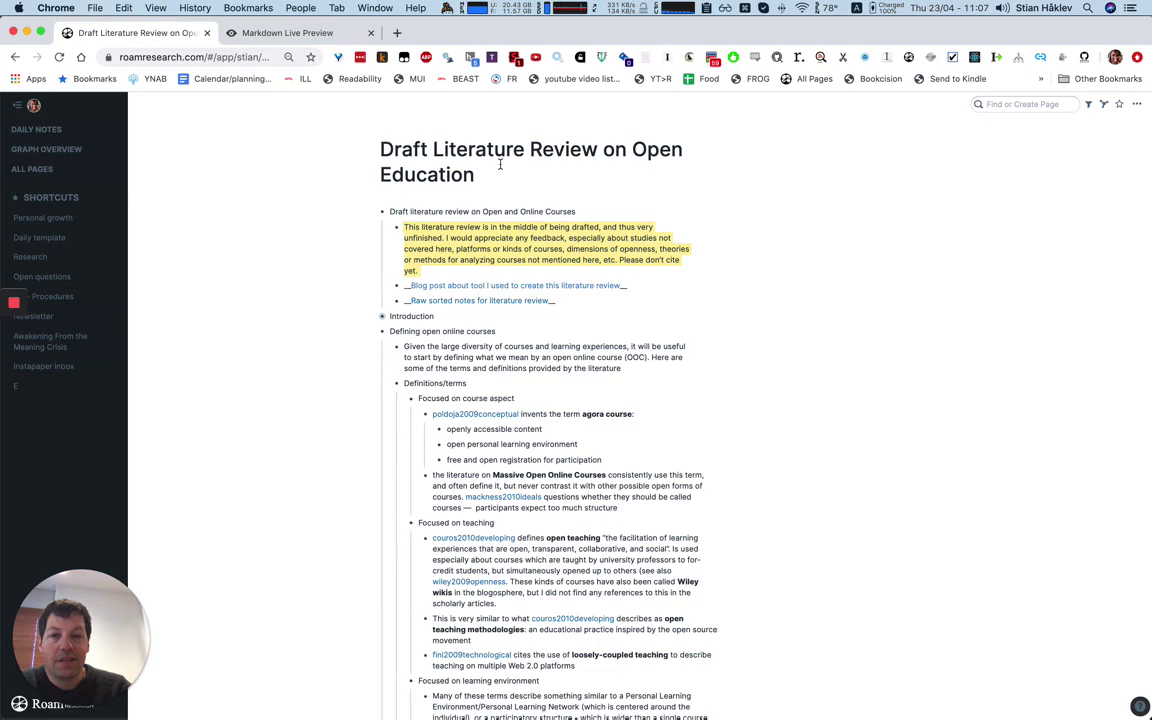
- Scroll through the case studies and theoretical frameworks down to the References section
scroll(380, 239, "down", 2)
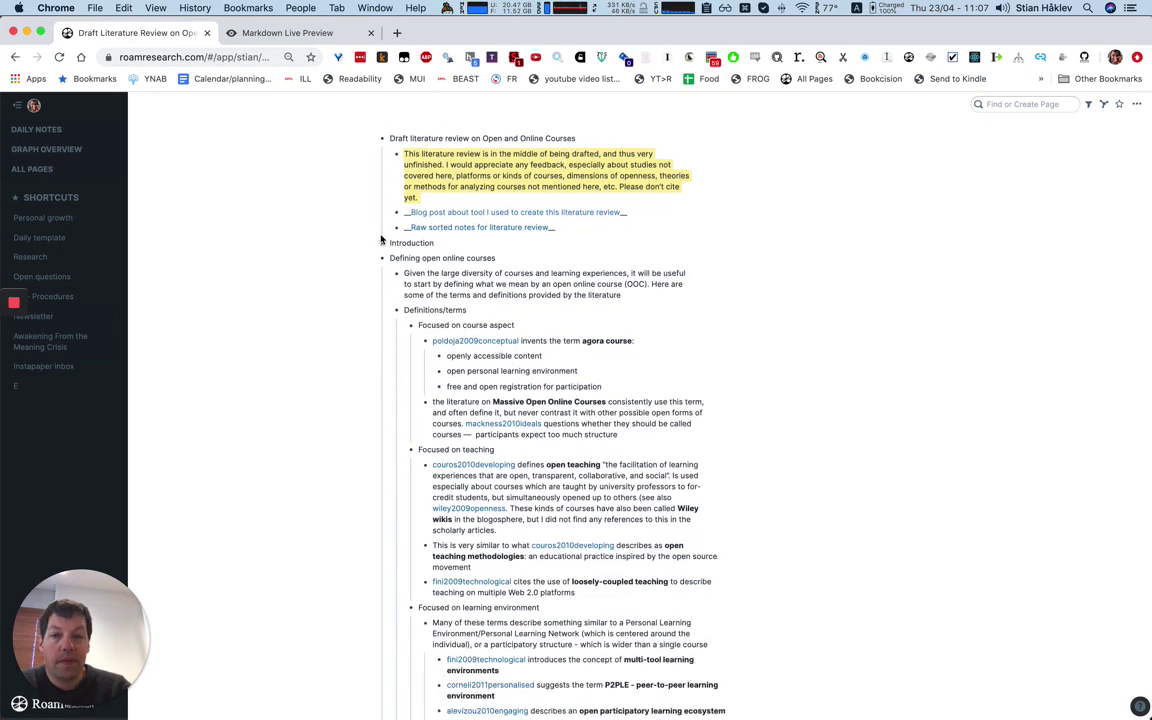
scroll(424, 283, "down", 3)
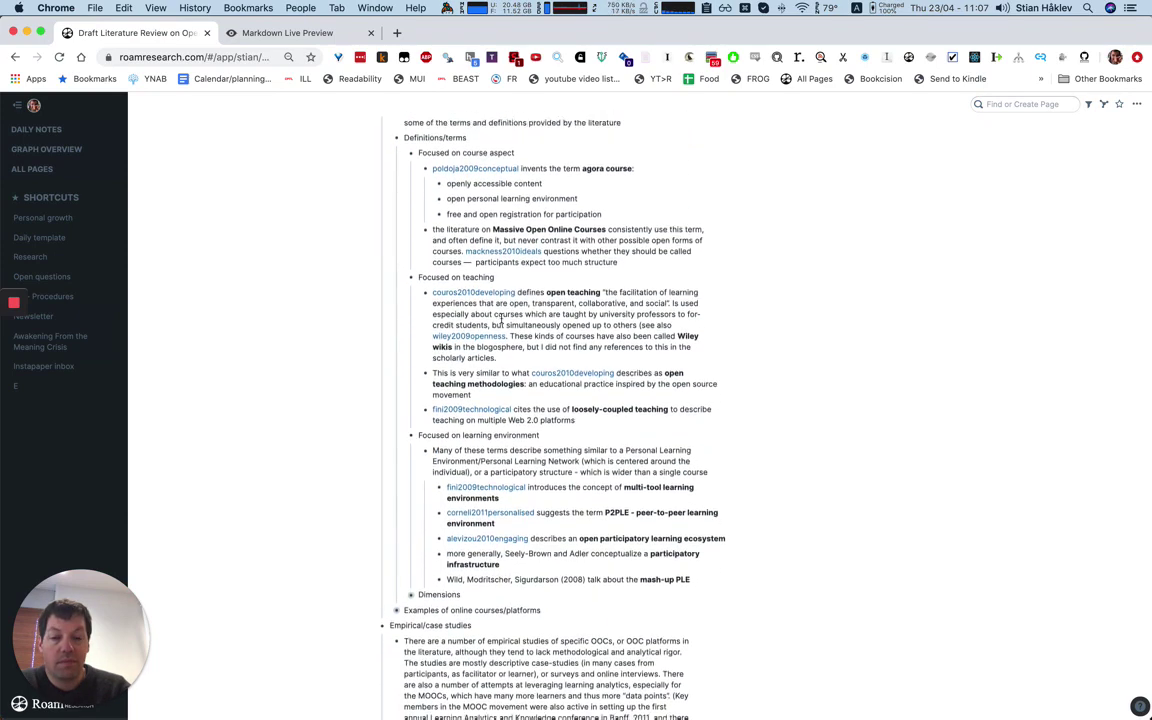
scroll(522, 300, "down", 2)
scroll(540, 350, "down", 4)
scroll(558, 408, "down", 3)
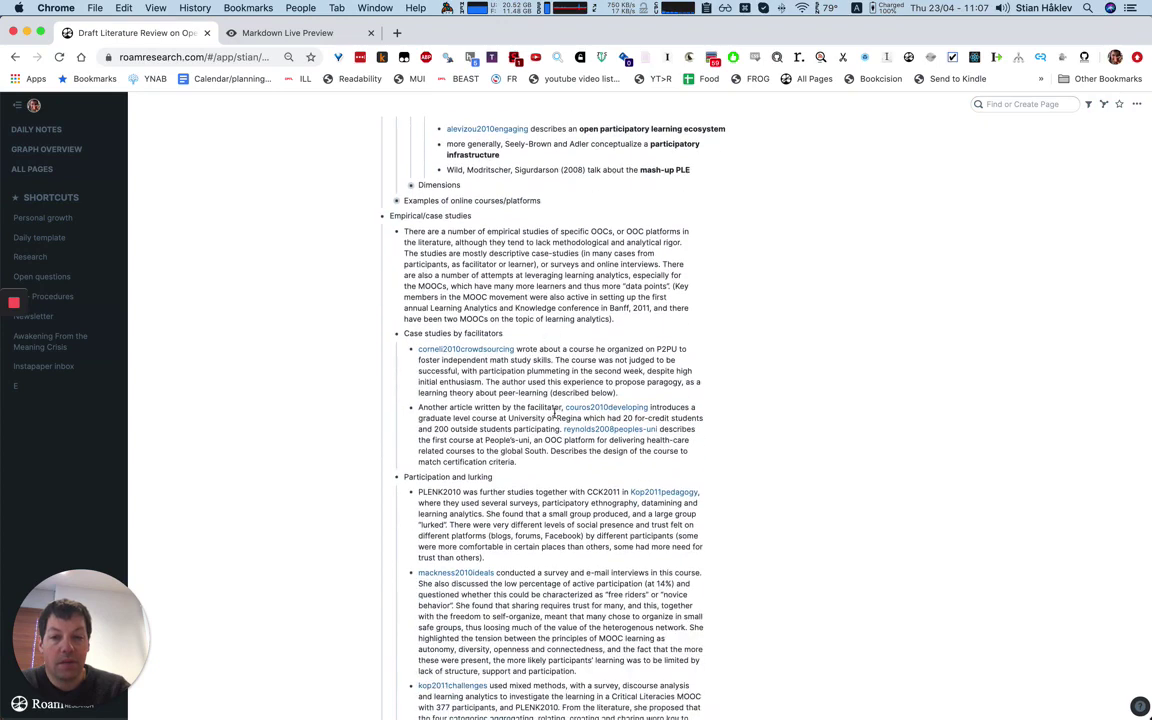
scroll(553, 272, "down", 3)
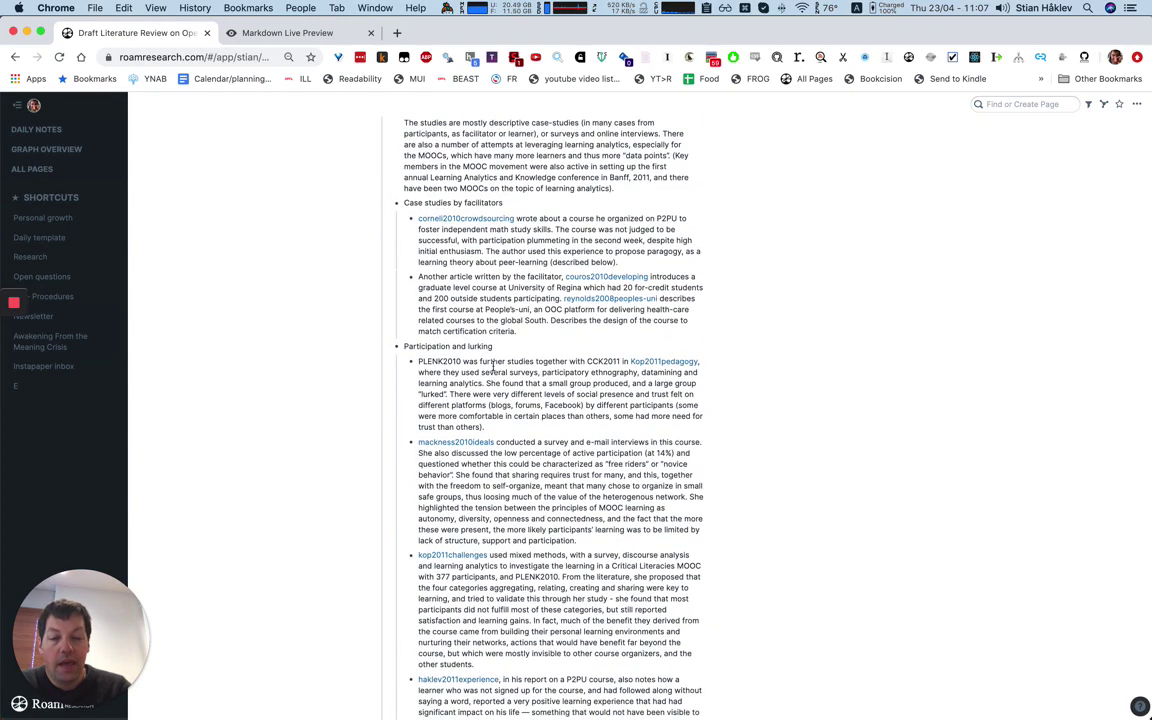
scroll(533, 251, "up", 1)
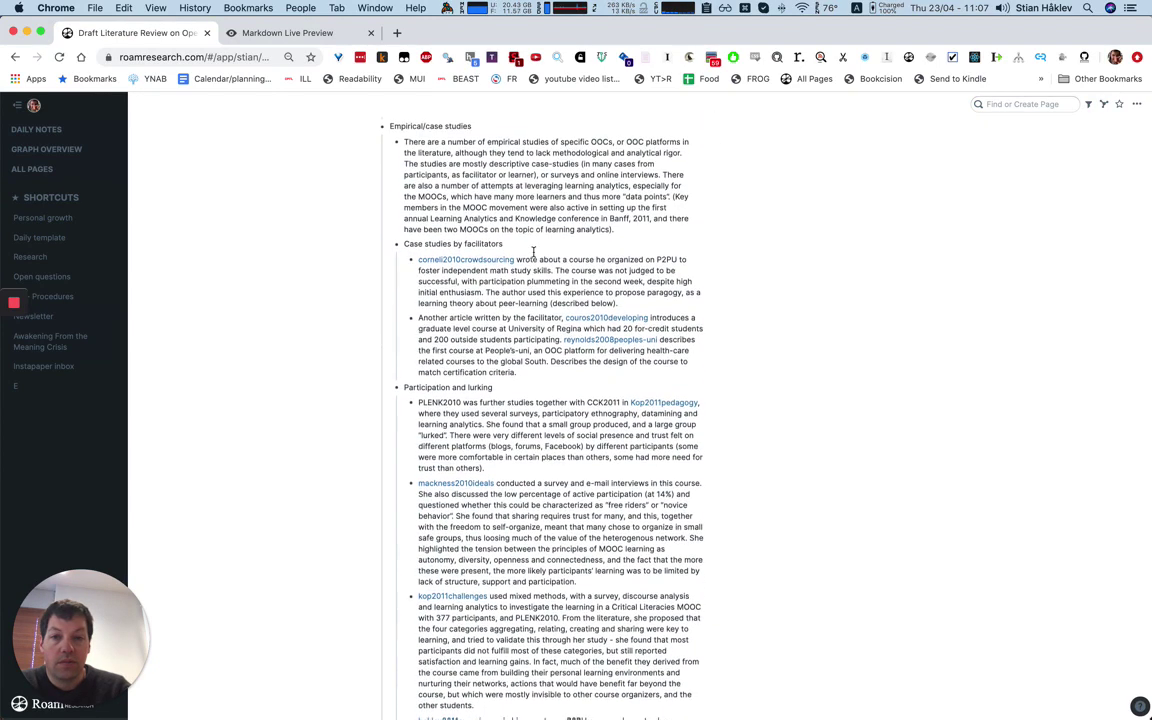
scroll(490, 436, "down", 2)
scroll(490, 436, "down", 2)
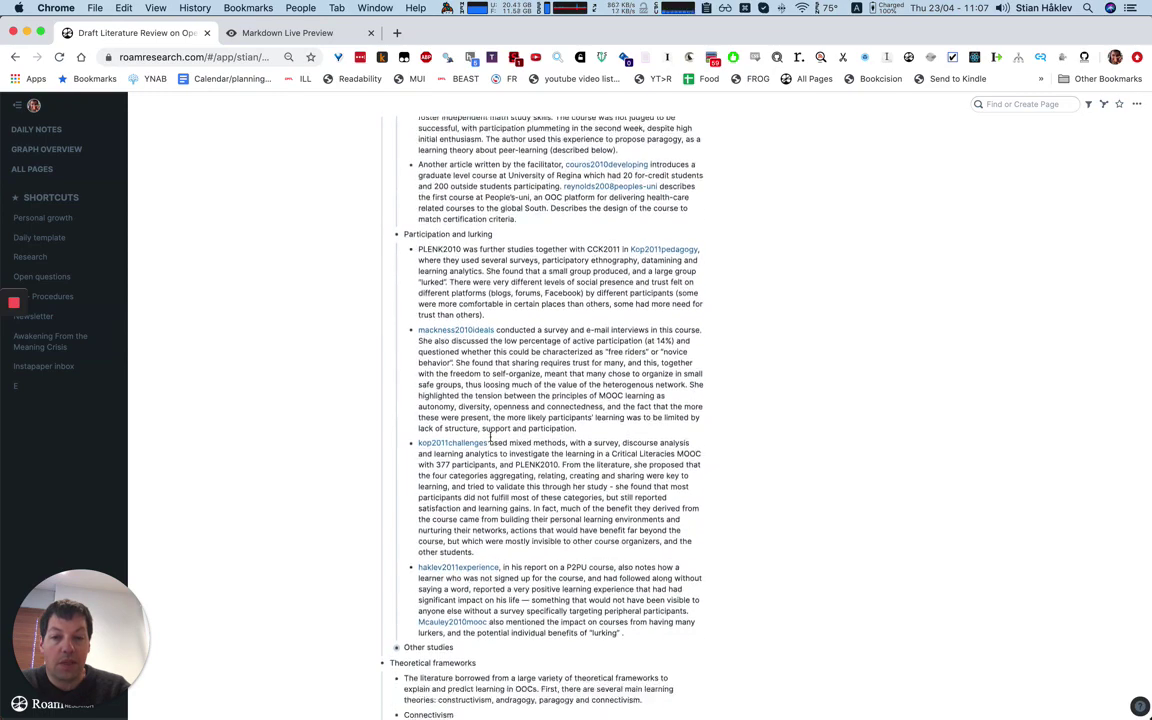
scroll(490, 436, "down", 5)
scroll(490, 436, "down", 4)
scroll(490, 437, "down", 2)
scroll(480, 420, "down", 1)
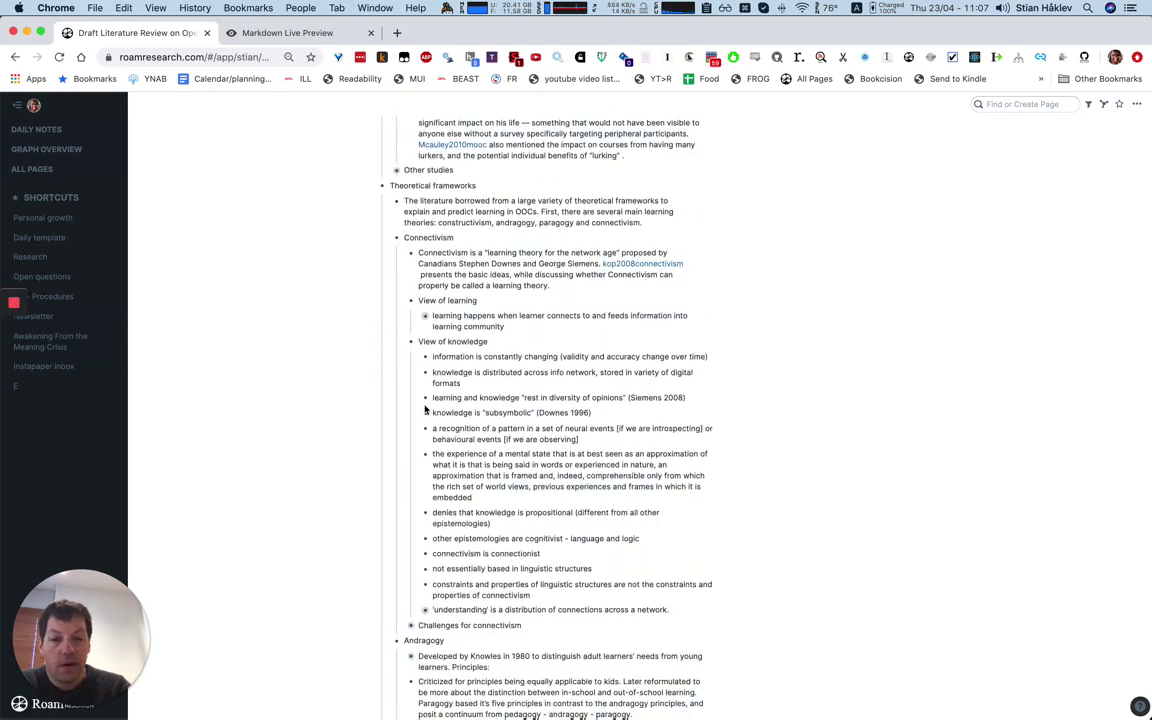
scroll(469, 384, "down", 1)
scroll(469, 384, "down", 4)
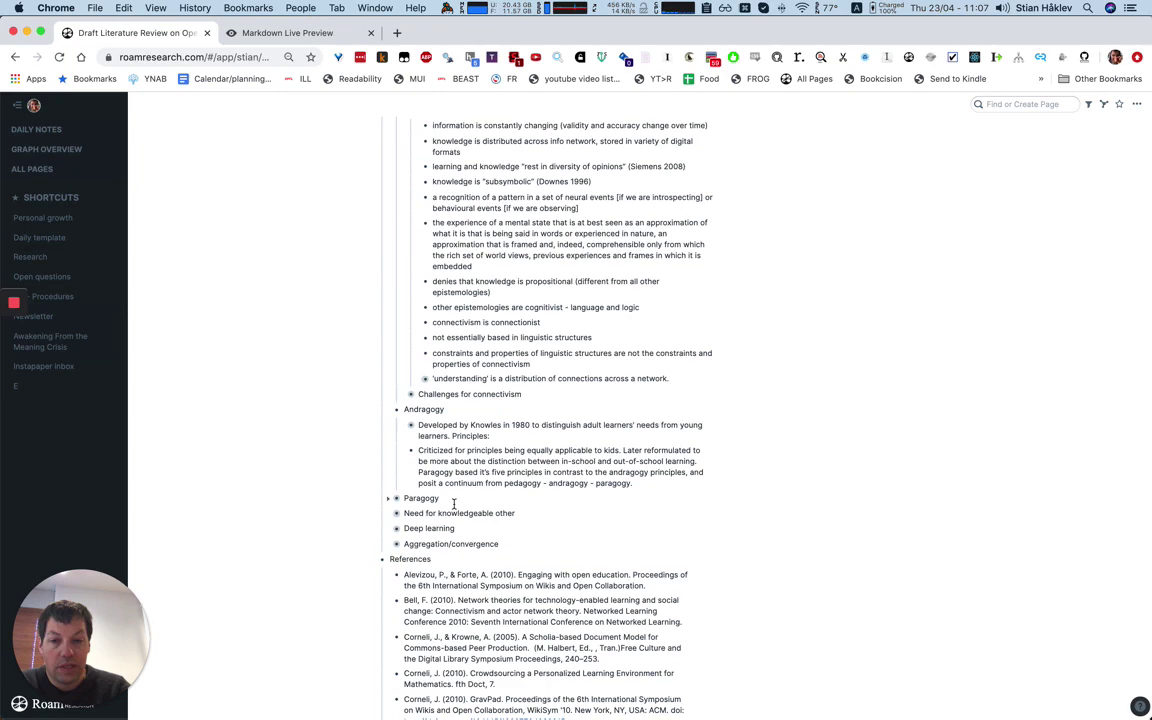
scroll(462, 482, "up", 1)
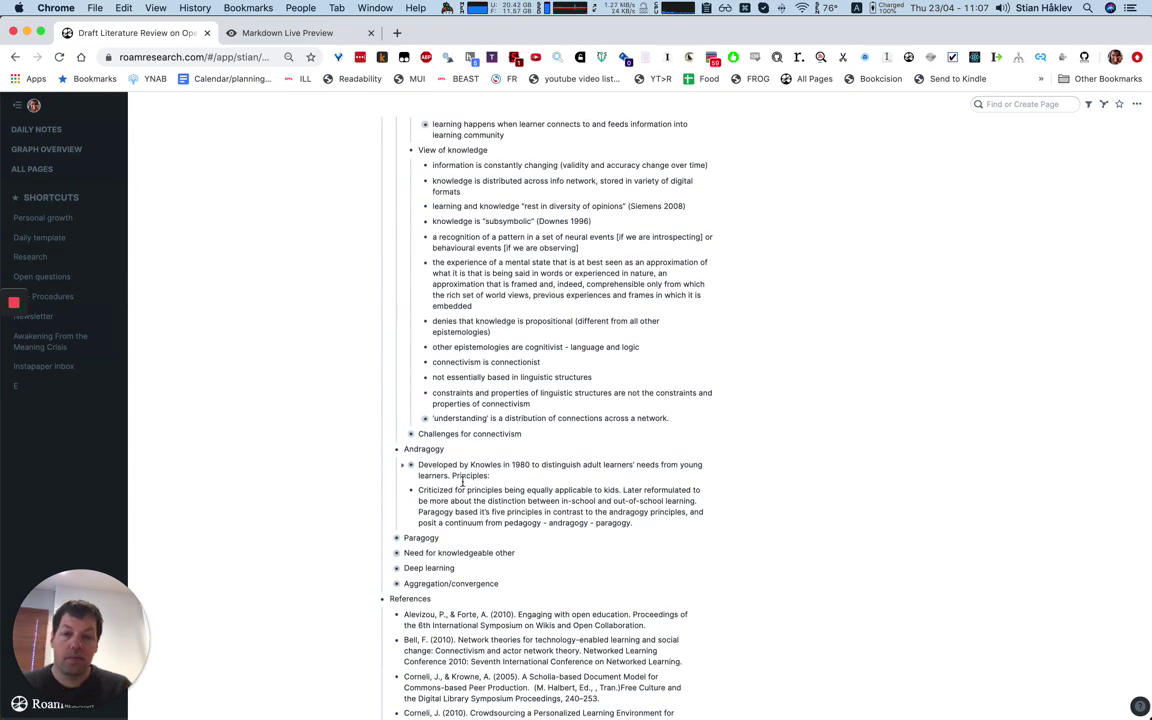
- In the cleared terminal, rerun the node export without |pbcopy and review the printed Markdown
key("super+Tab")
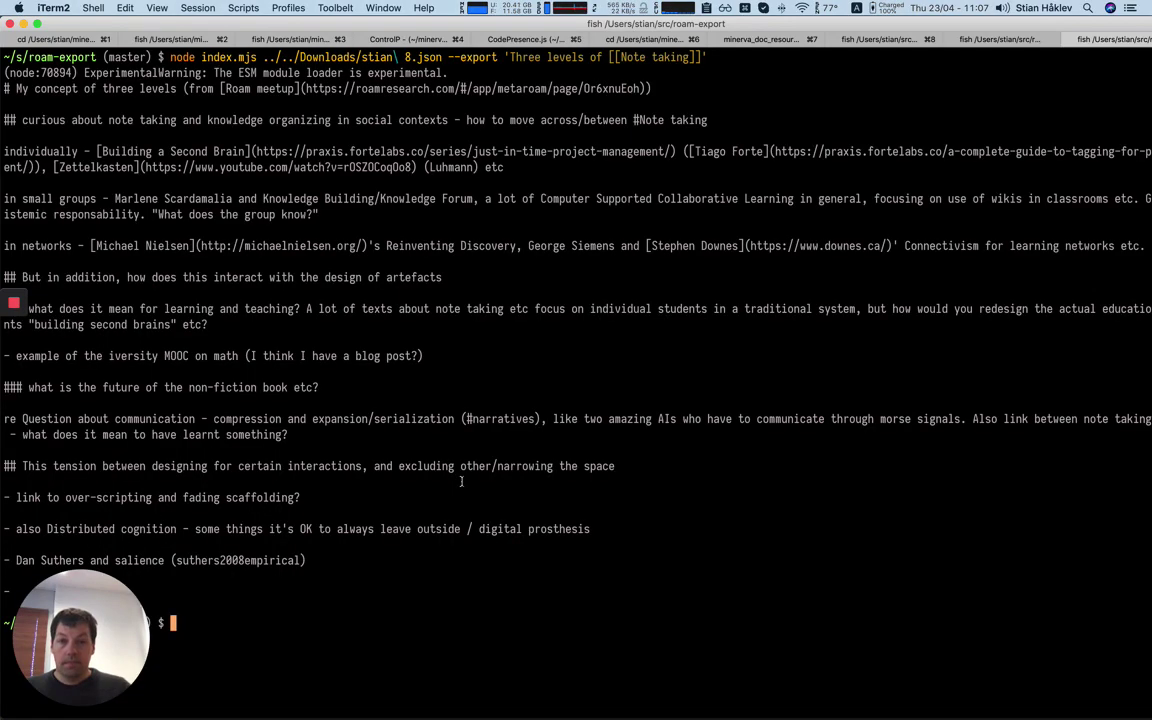
key("ctrl+l")
key("Up")
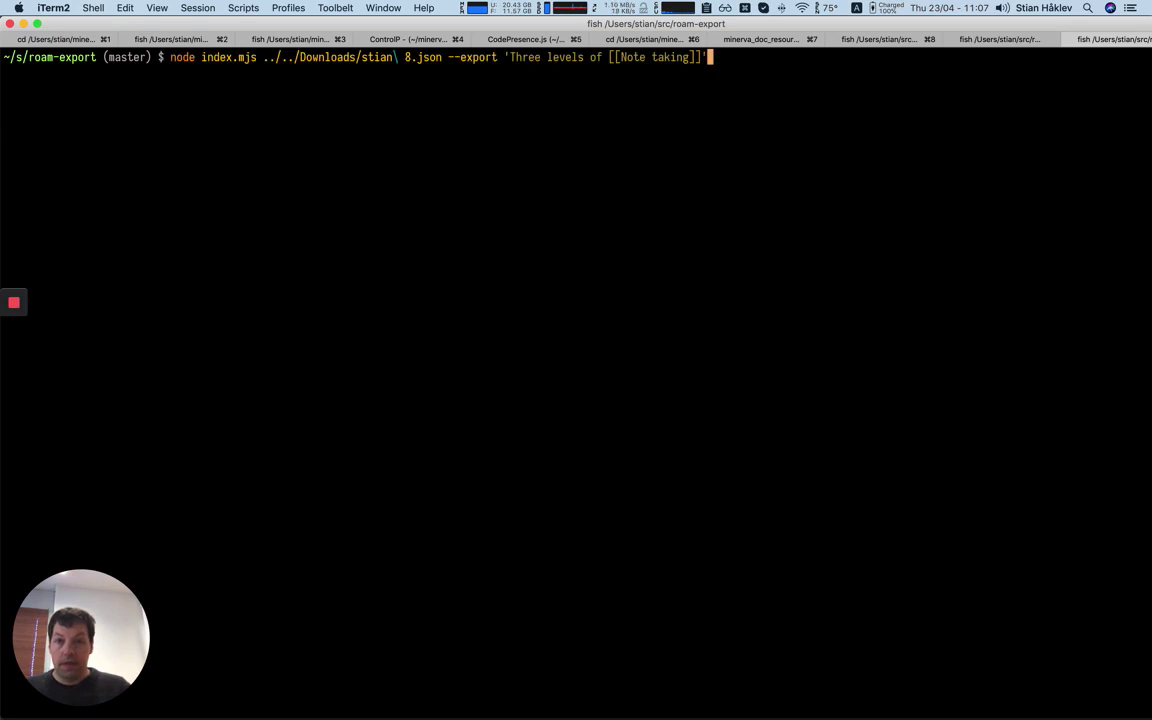
key("Up")
key("BackSpace")
key("BackSpace")
key("BackSpace")
key("BackSpace")
key("BackSpace")
key("BackSpace")
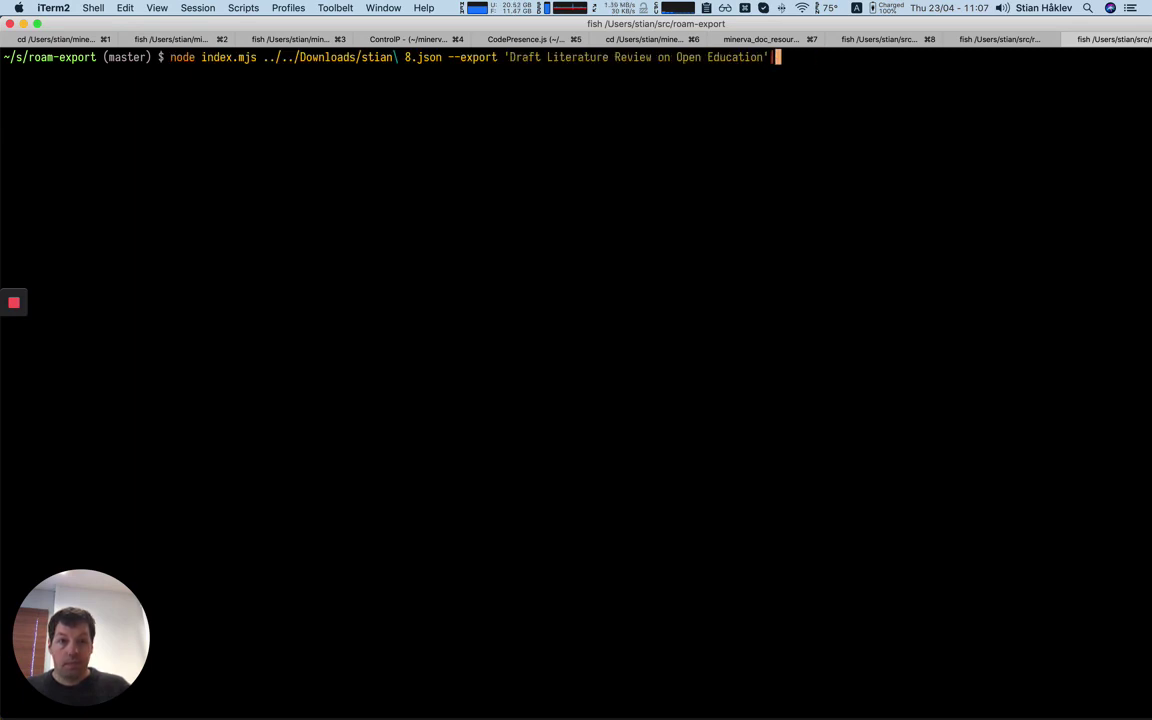
key("BackSpace")
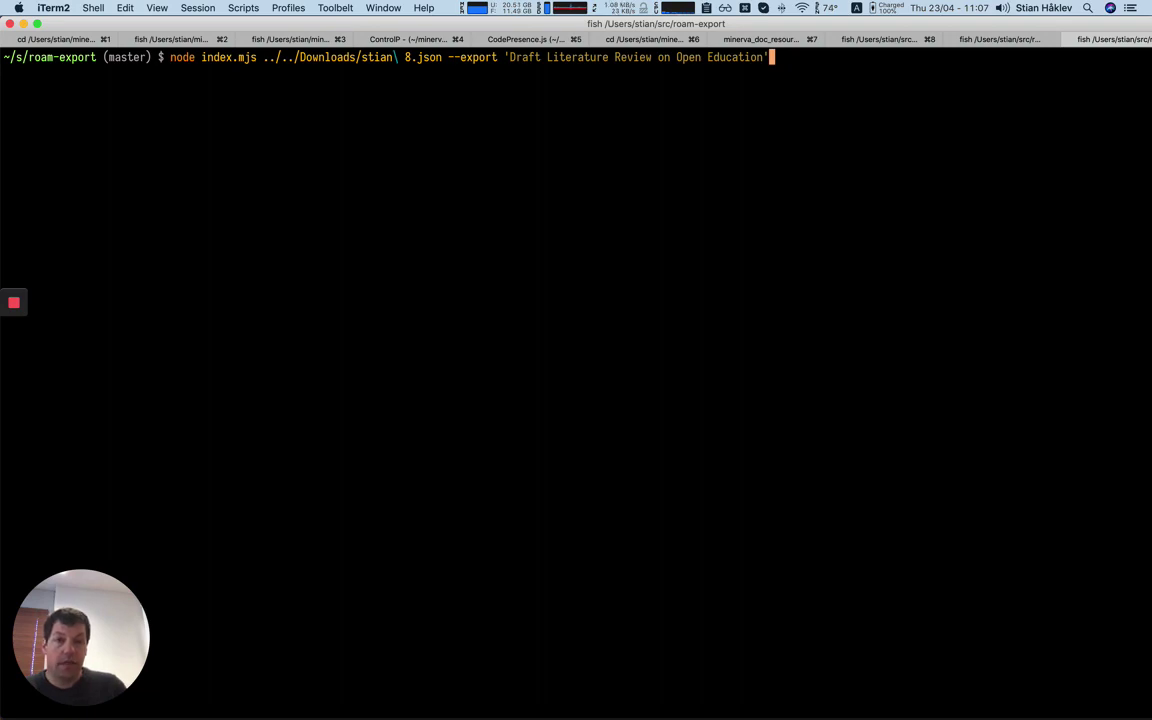
key("Return")
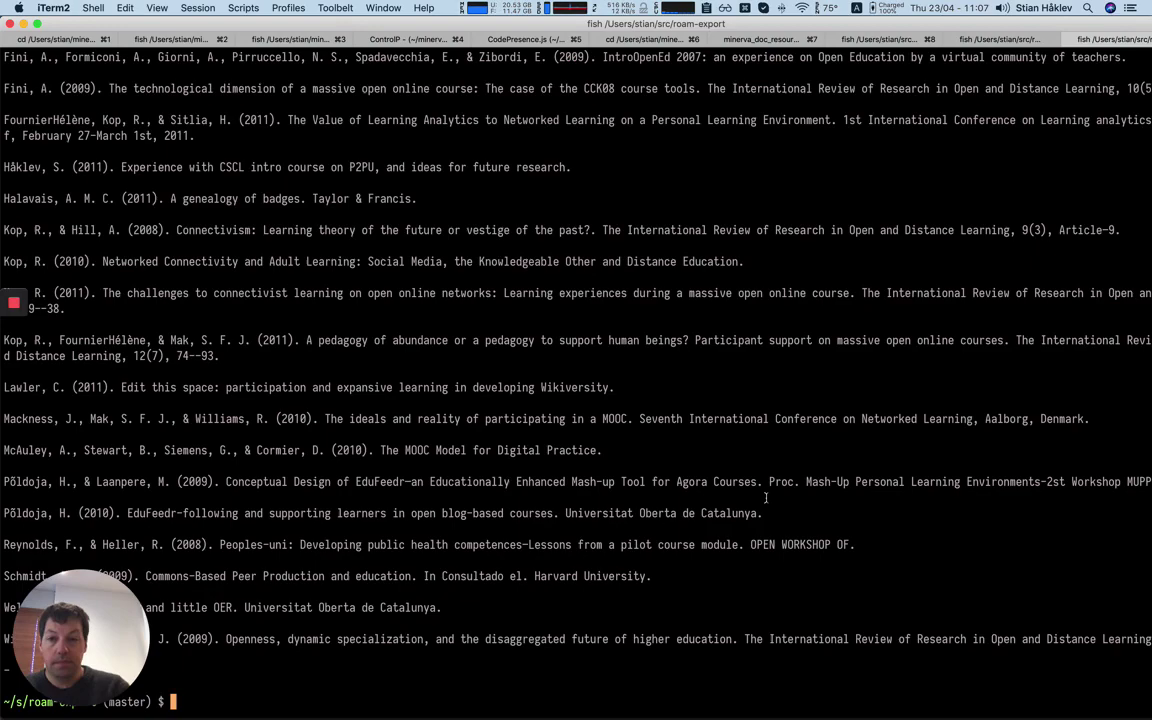
scroll(765, 490, "up", 10)
scroll(765, 493, "up", 10)
scroll(766, 497, "up", 10)
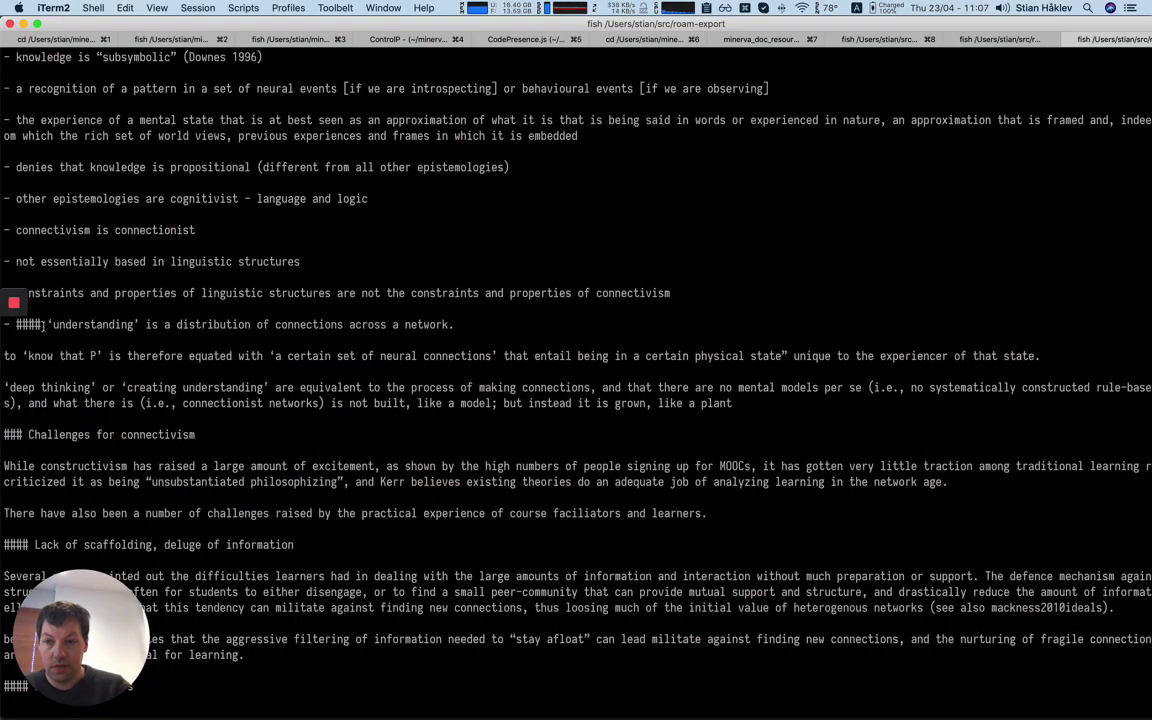
scroll(83, 438, "down", 1)
scroll(150, 330, "down", 20)
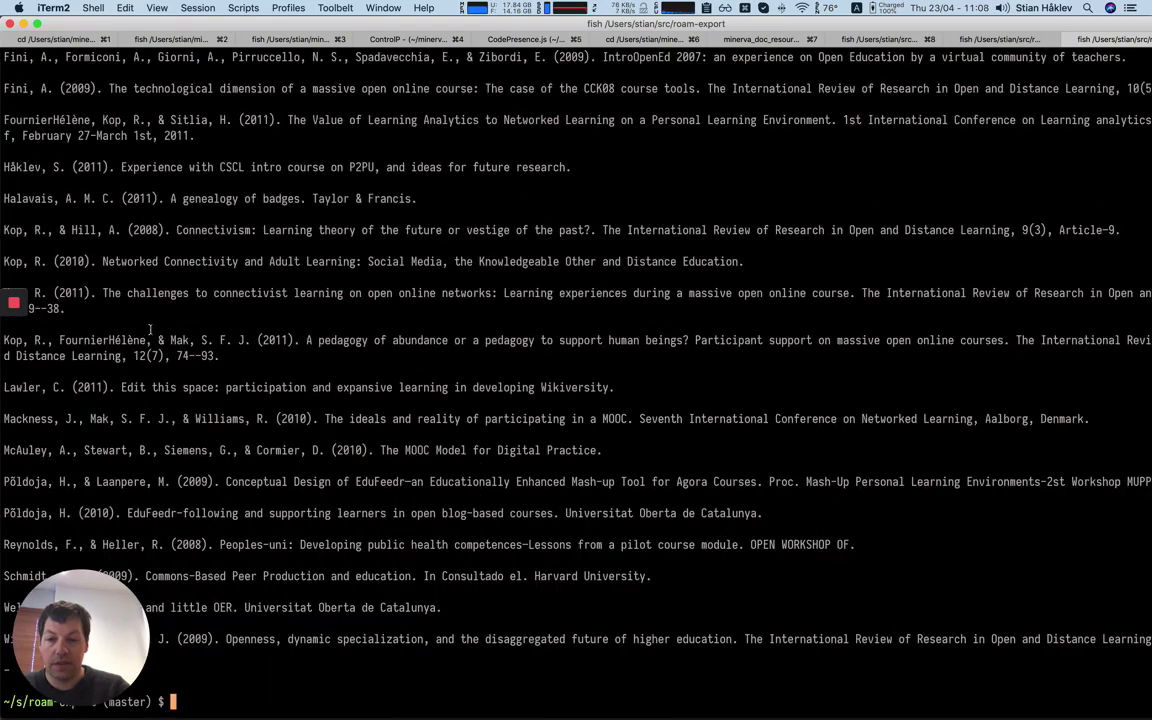
- Rerun the export command with |pbcopy to copy the Markdown to the clipboard
key("Up")
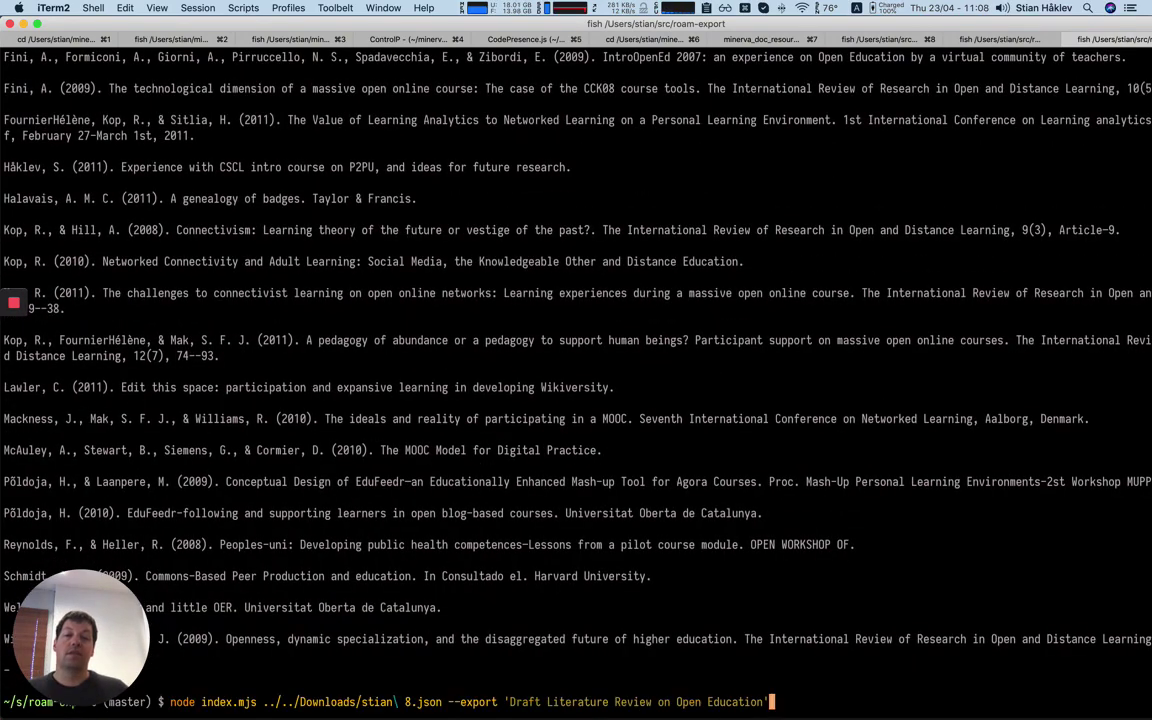
type("|pbcopy")
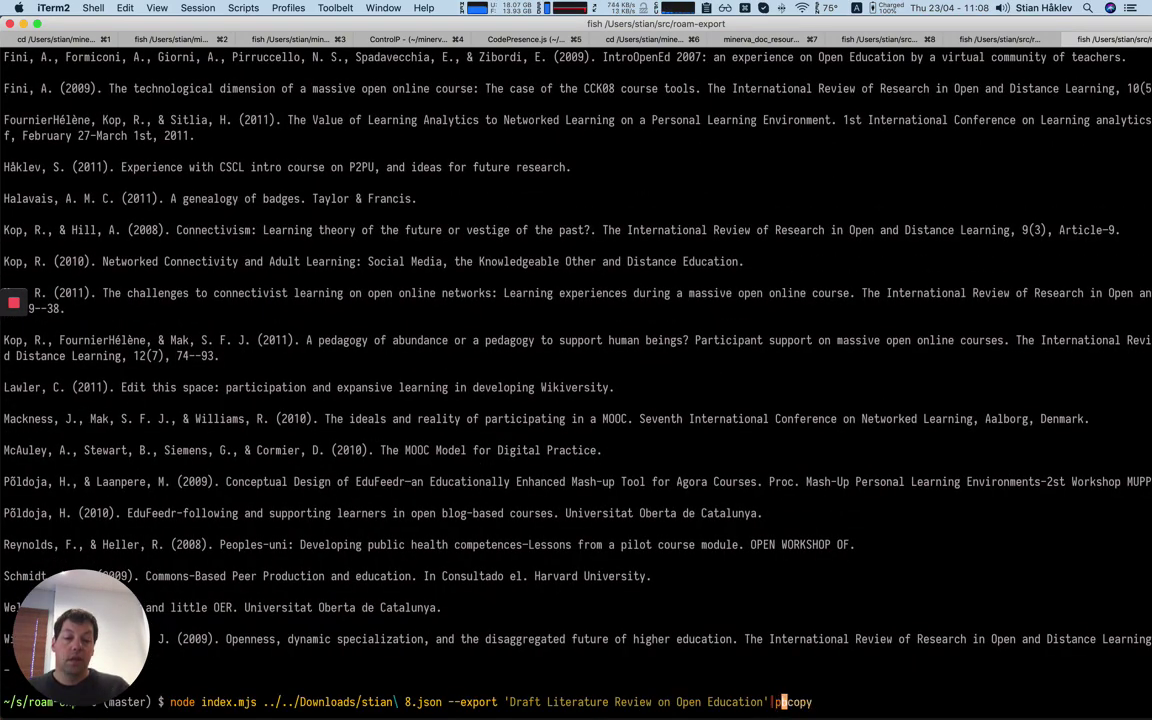
key("Return")
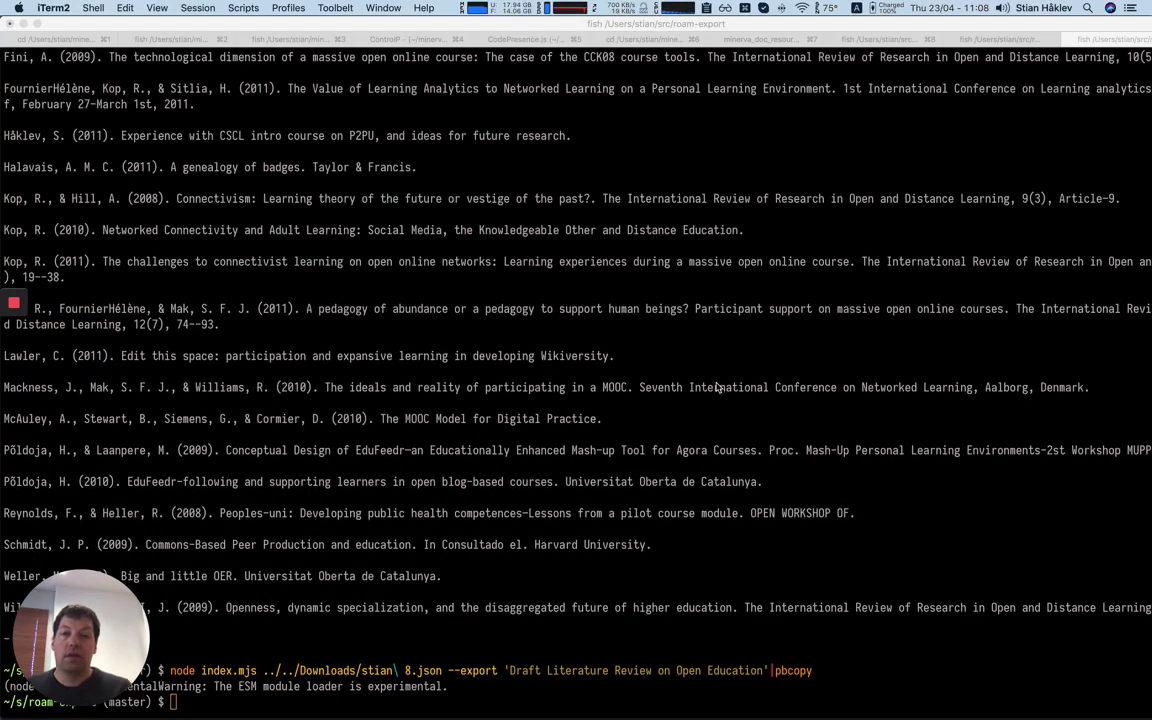
- Paste the exported Markdown into the Markdown Live Preview tab in Chrome
left_click(450, 62)
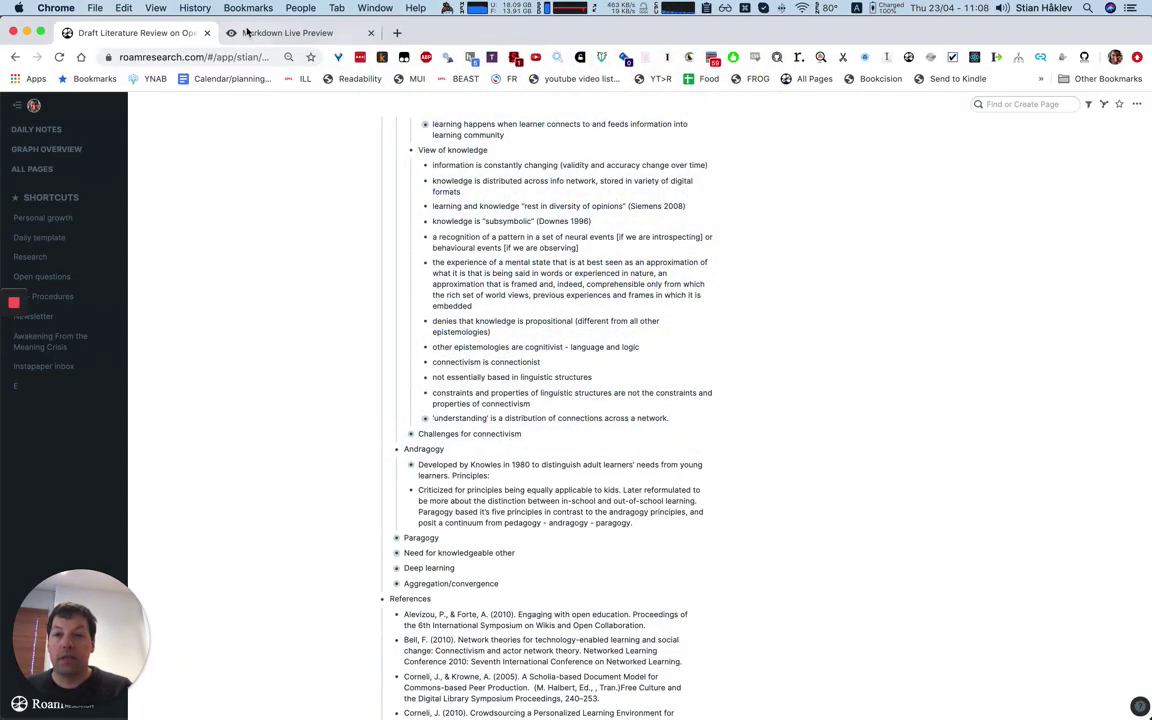
left_click(285, 32)
key("super+v")
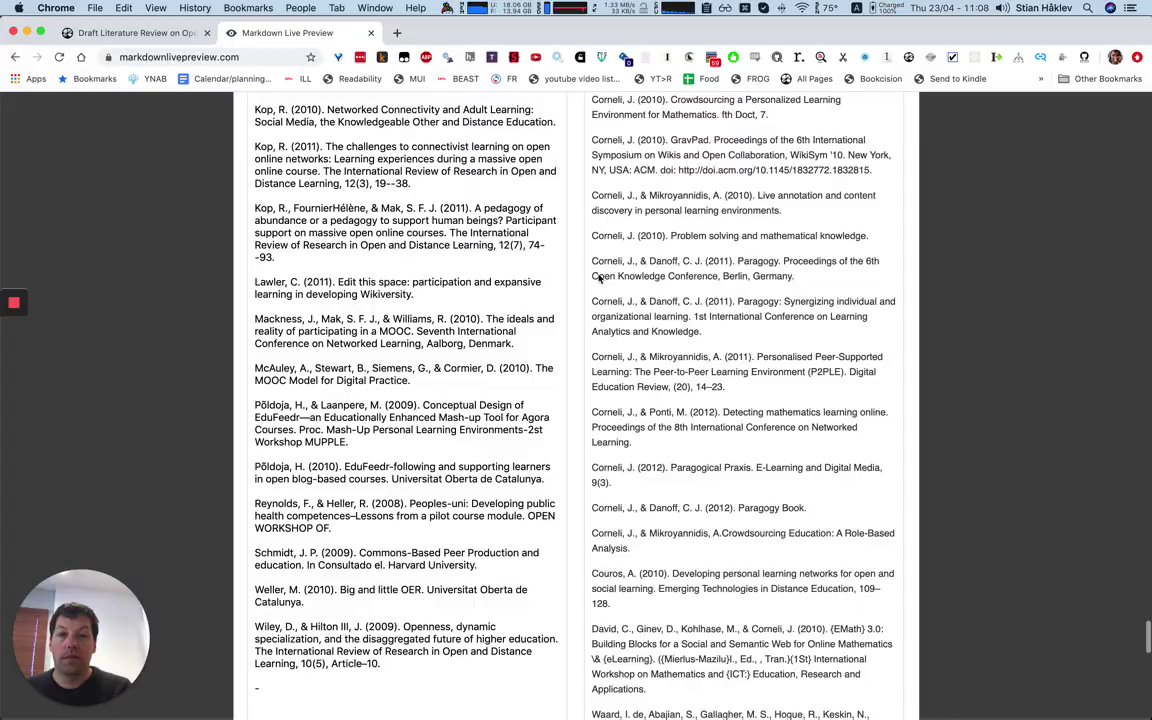
scroll(361, 157, "up", 5)
scroll(361, 157, "up", 5)
scroll(361, 157, "up", 5)
scroll(716, 150, "up", 10)
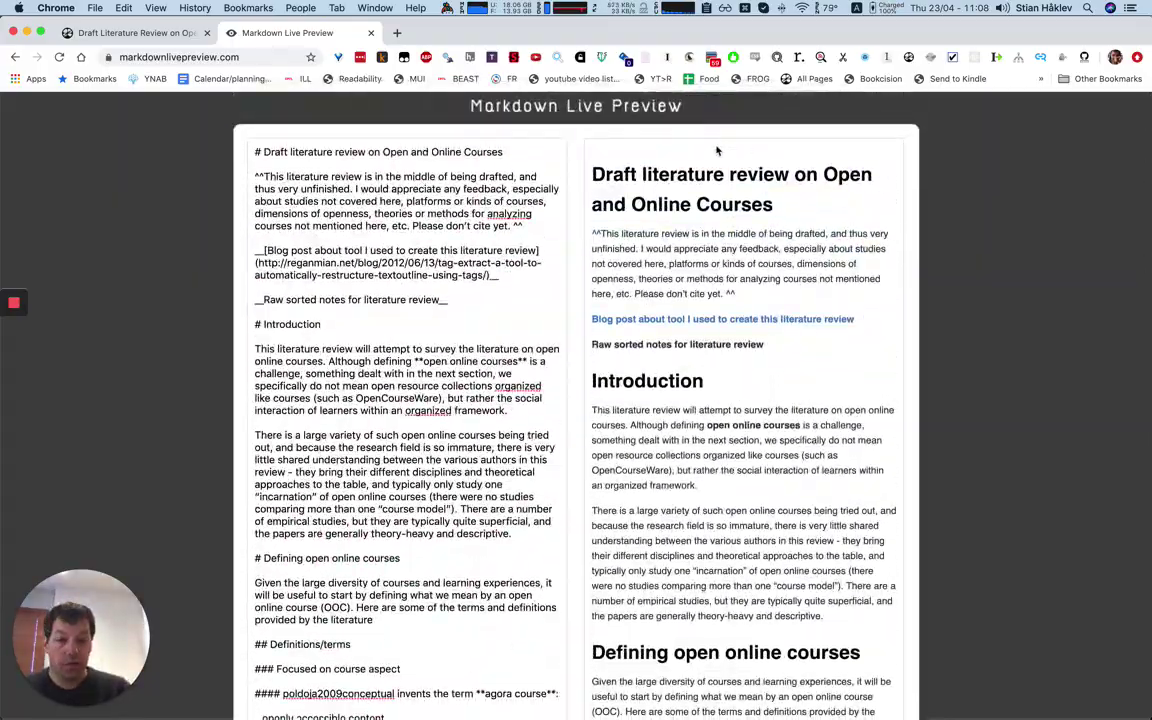
scroll(762, 212, "down", 1)
scroll(720, 300, "down", 3)
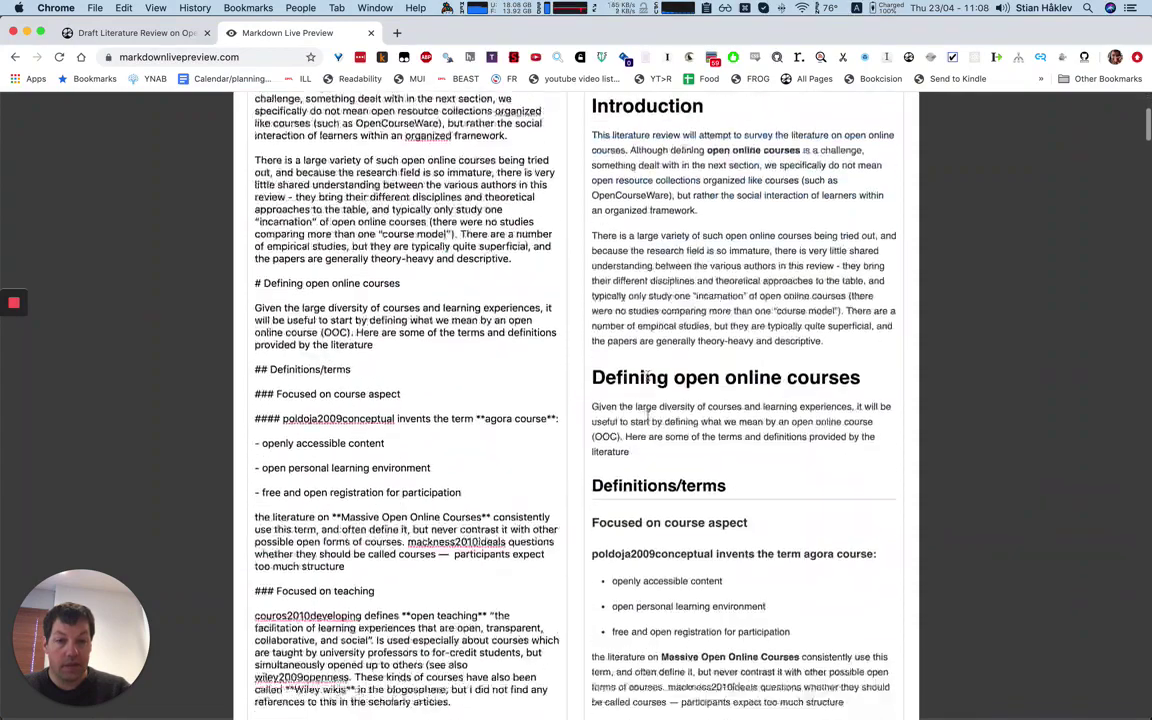
scroll(676, 381, "down", 2)
scroll(676, 381, "down", 2)
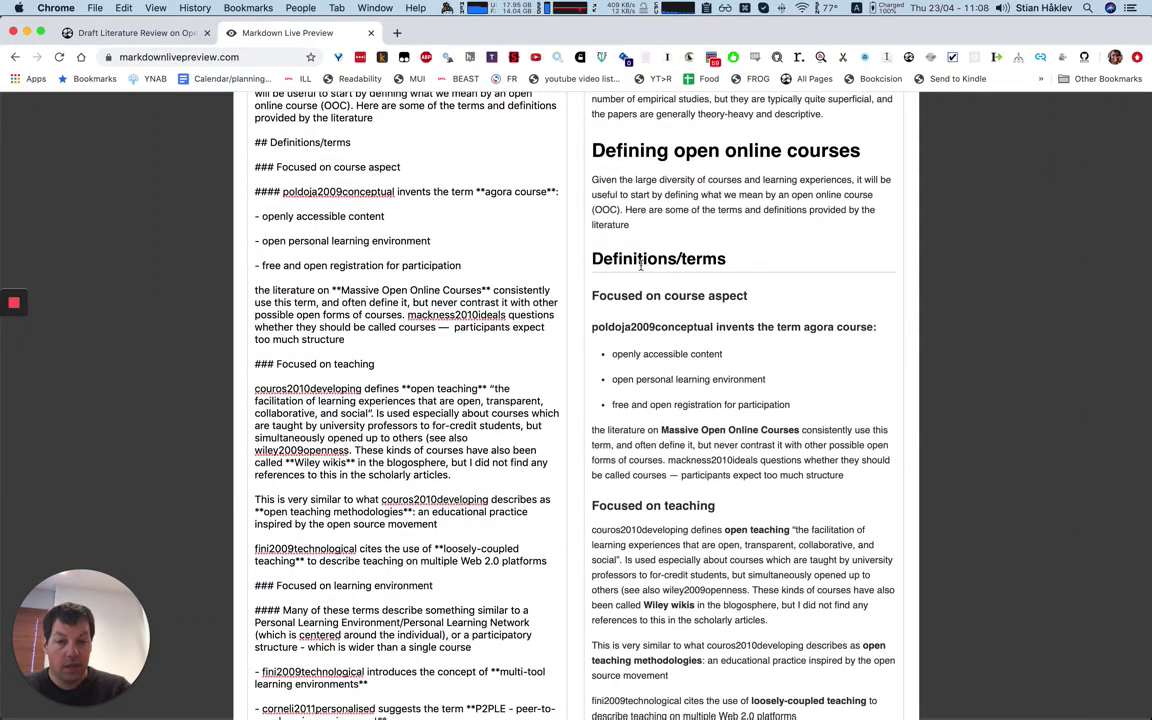
scroll(608, 224, "down", 1)
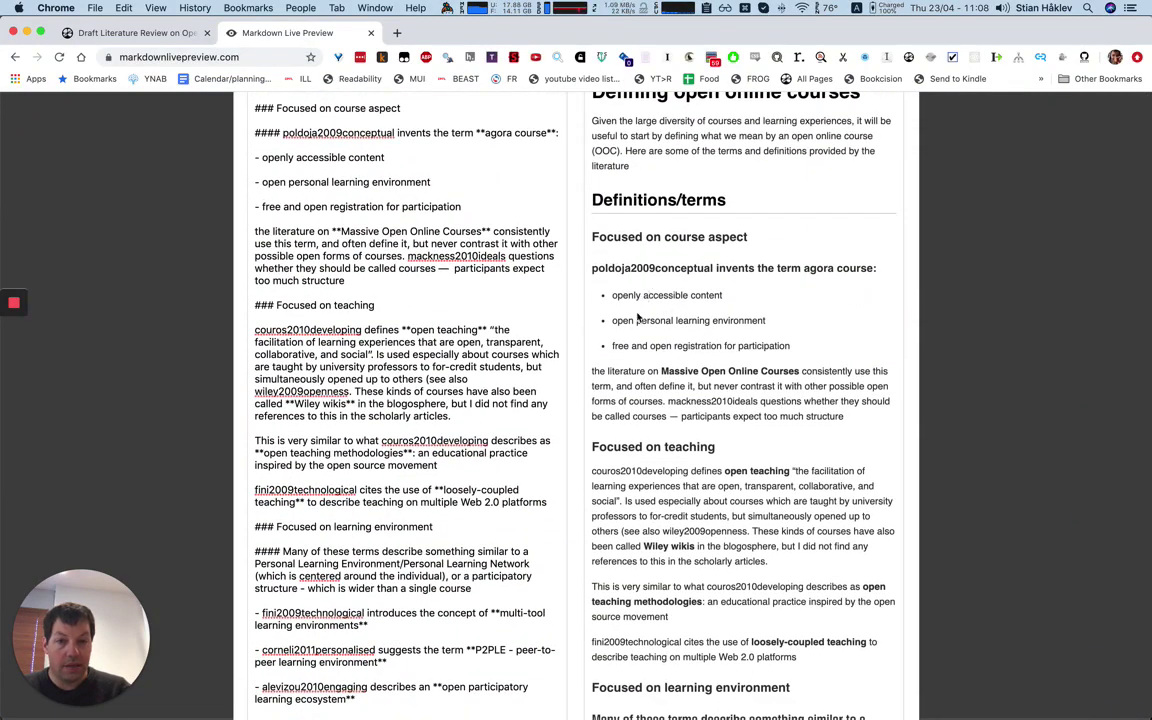
scroll(660, 303, "down", 1)
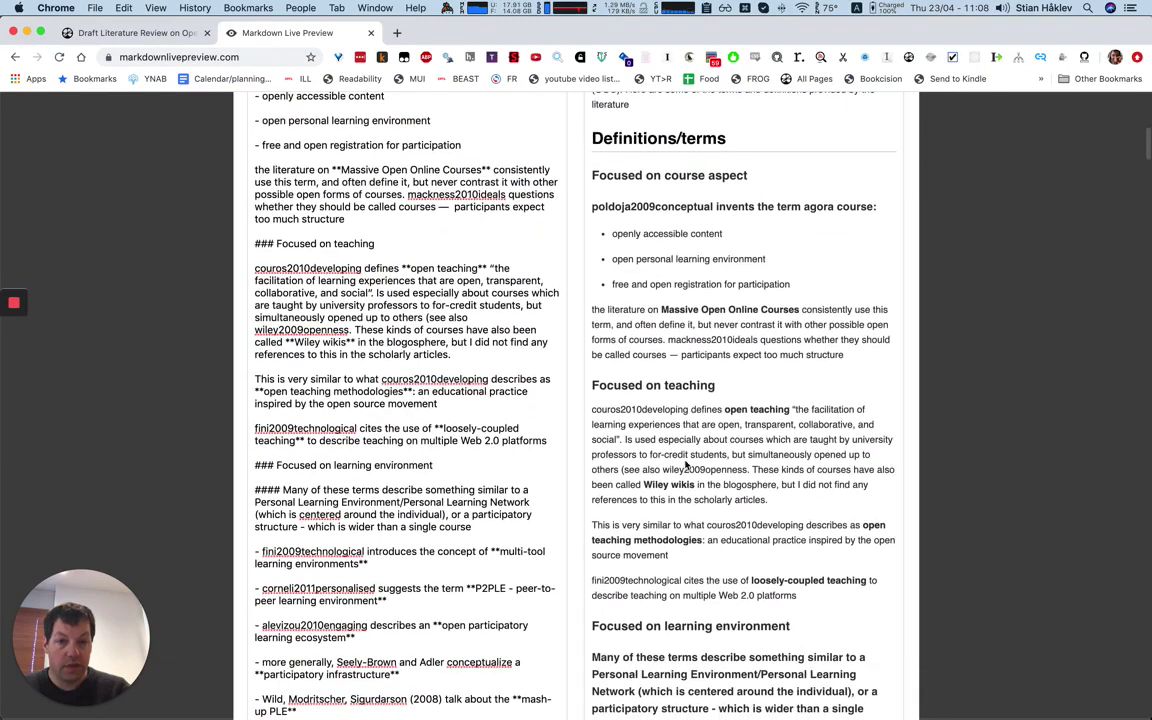
scroll(683, 283, "down", 2)
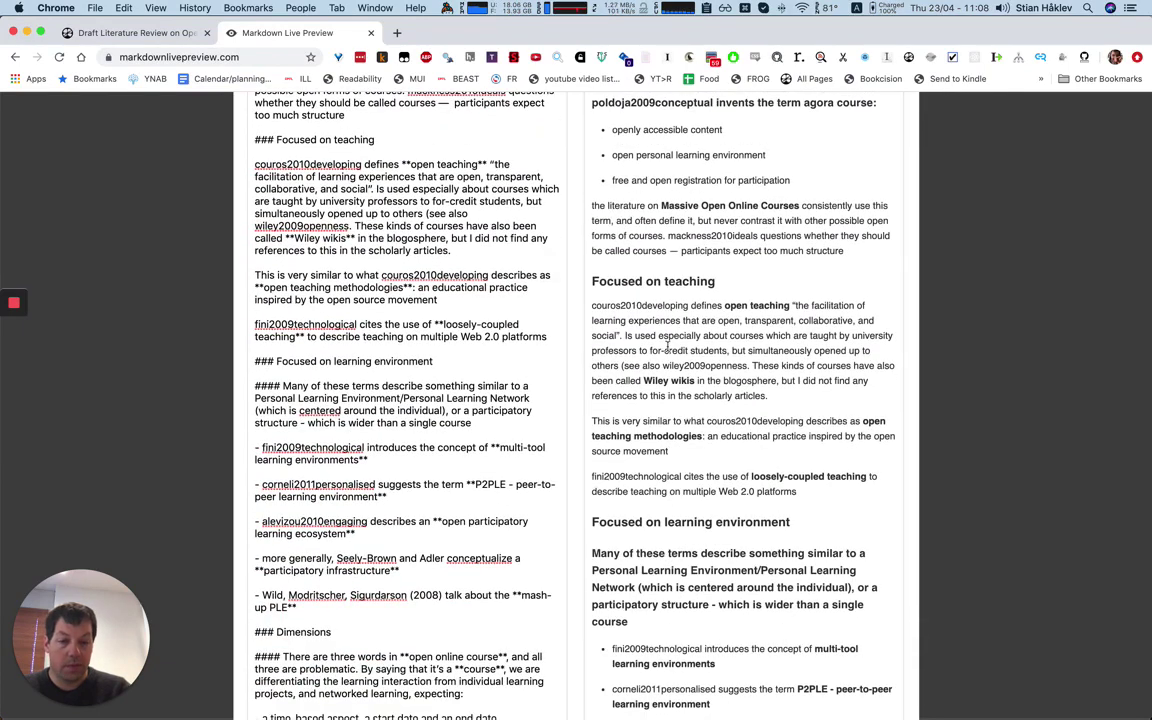
scroll(665, 400, "down", 3)
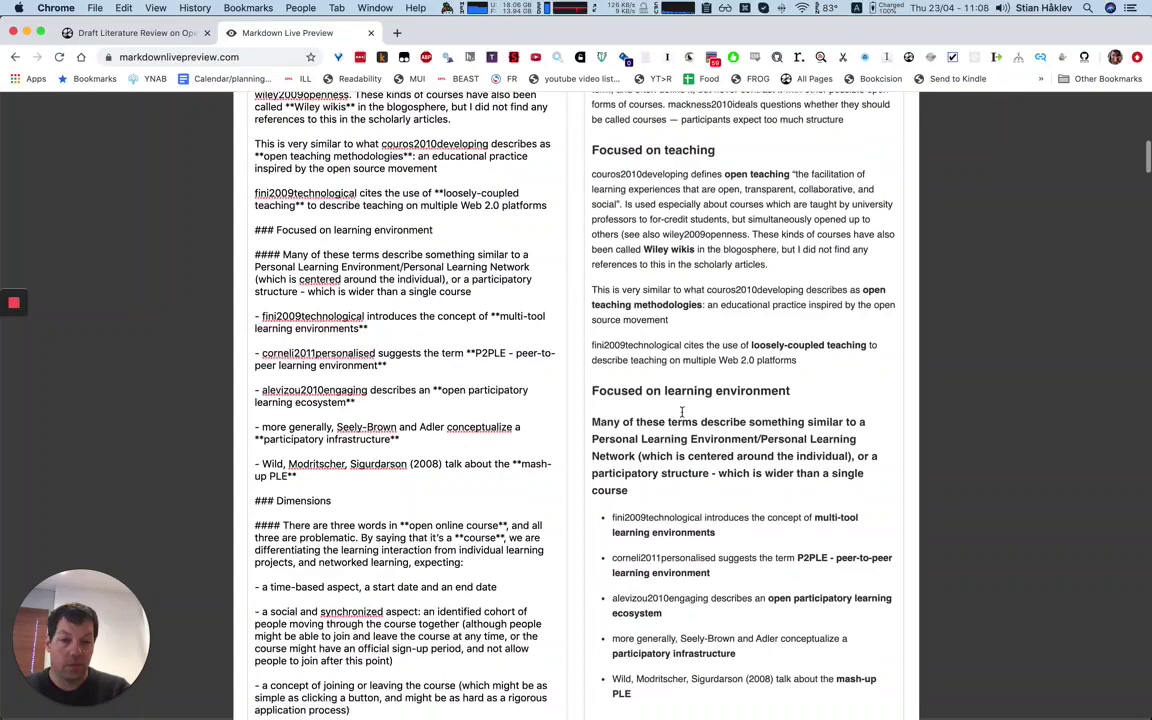
scroll(674, 449, "down", 2)
scroll(674, 449, "down", 2)
scroll(715, 455, "down", 1)
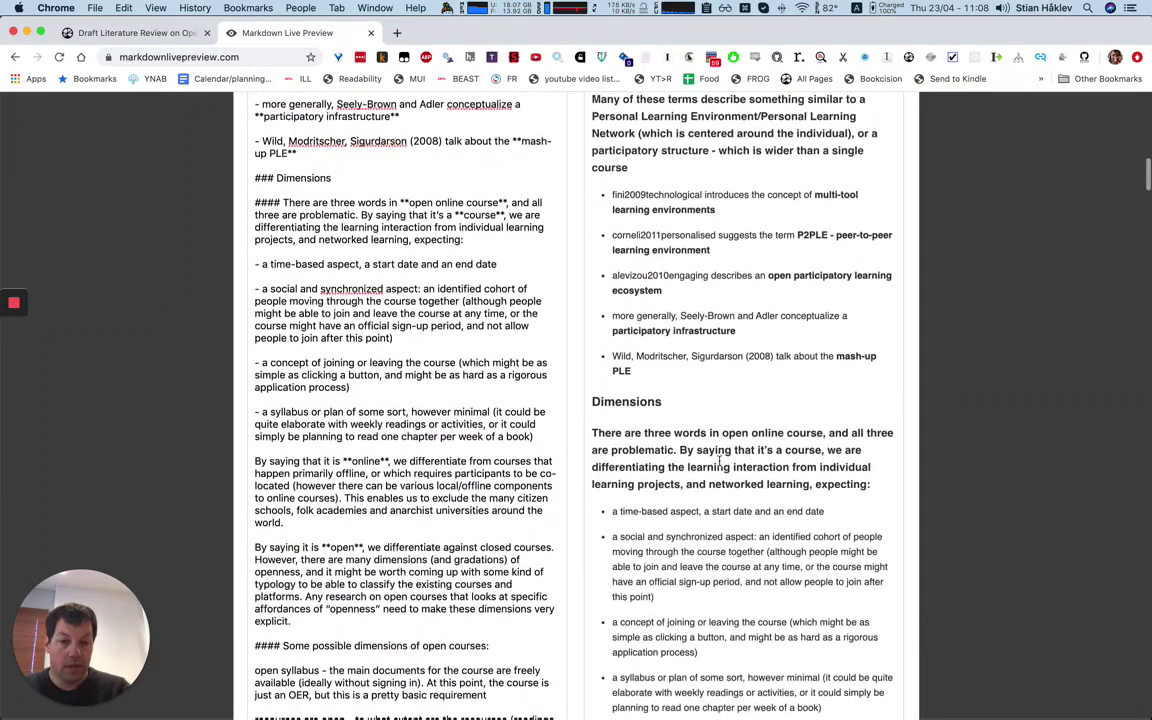
scroll(717, 460, "down", 2)
scroll(705, 400, "down", 2)
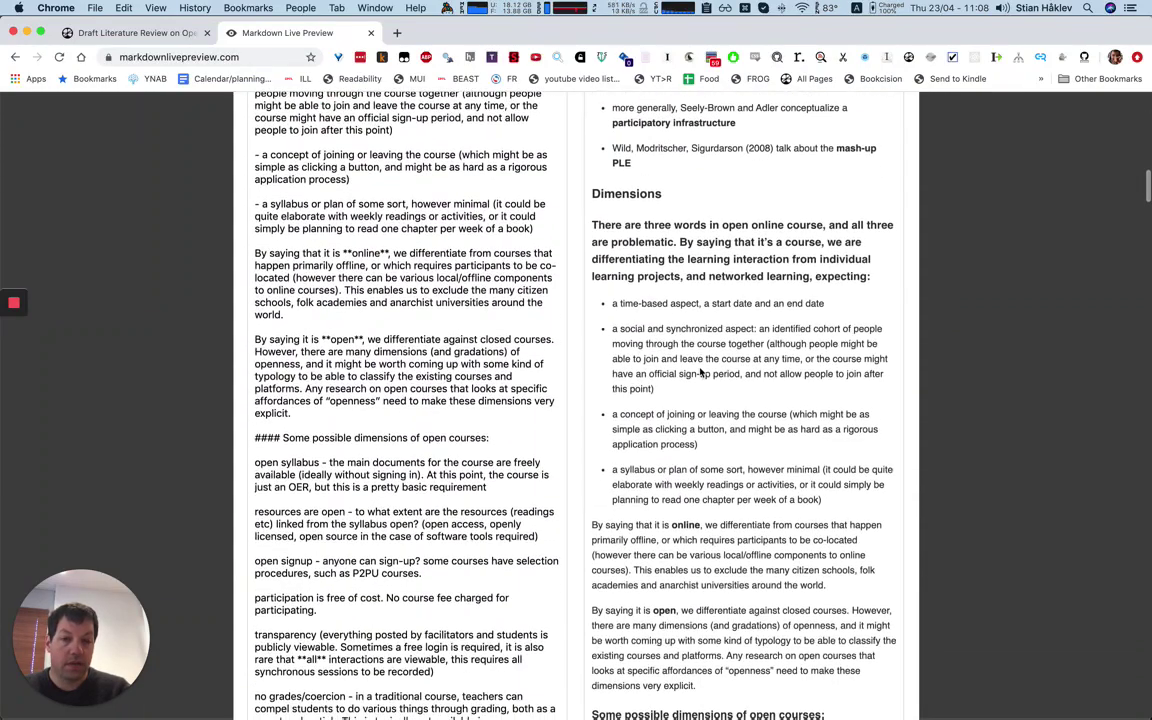
scroll(700, 371, "down", 2)
scroll(700, 368, "down", 1)
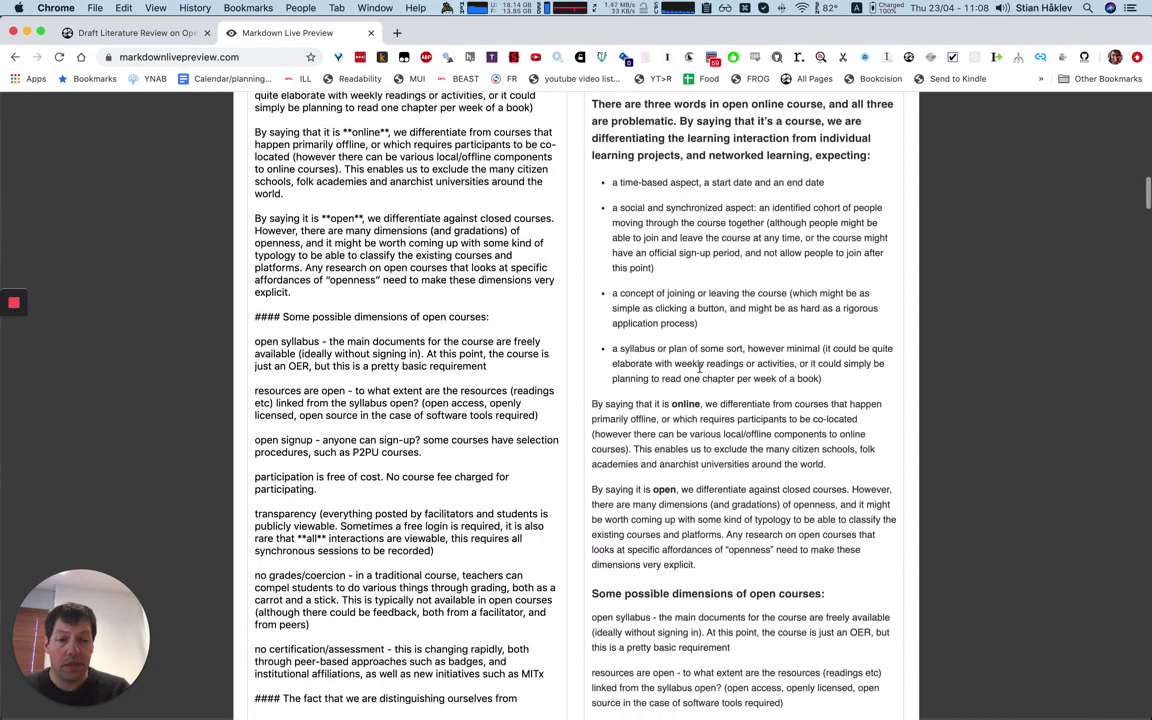
scroll(700, 368, "down", 2)
scroll(745, 363, "down", 2)
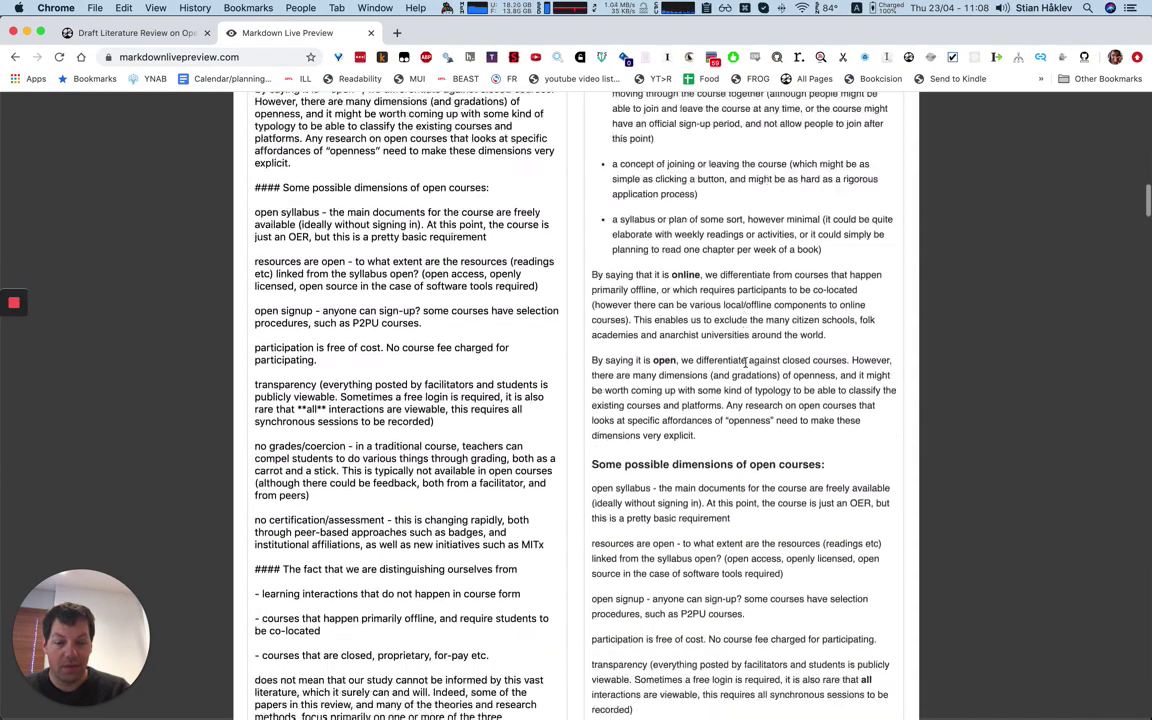
scroll(745, 363, "down", 2)
scroll(680, 335, "down", 2)
scroll(640, 370, "down", 2)
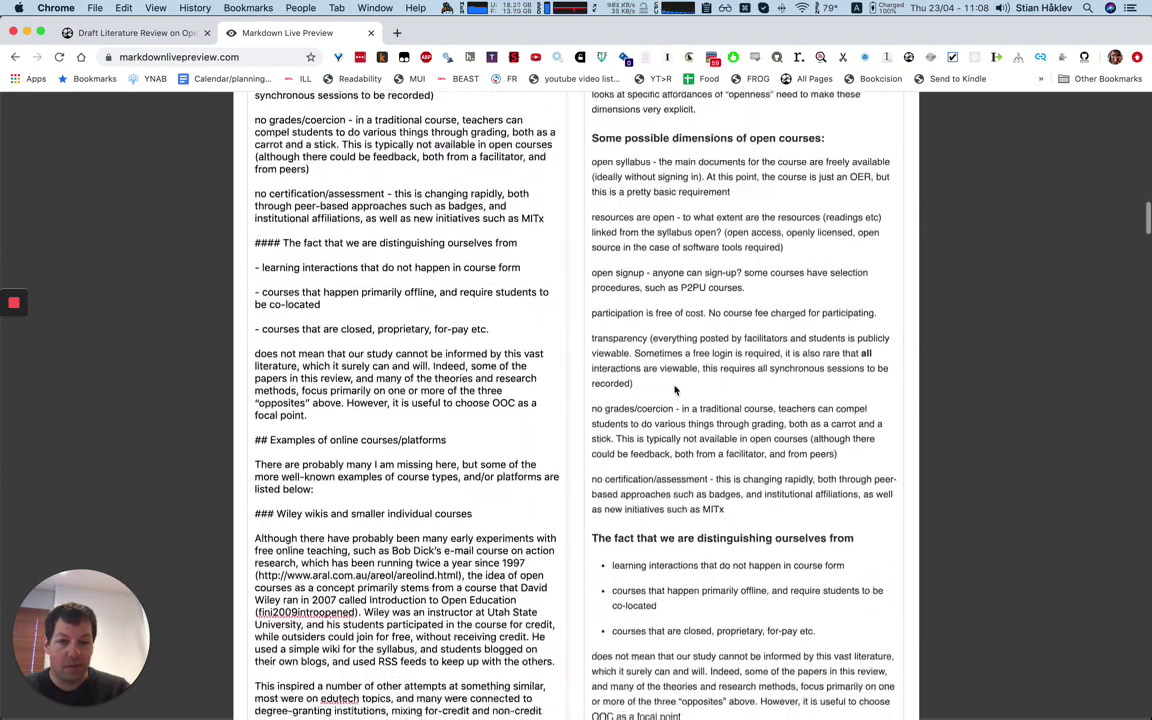
scroll(675, 390, "down", 2)
scroll(668, 460, "down", 2)
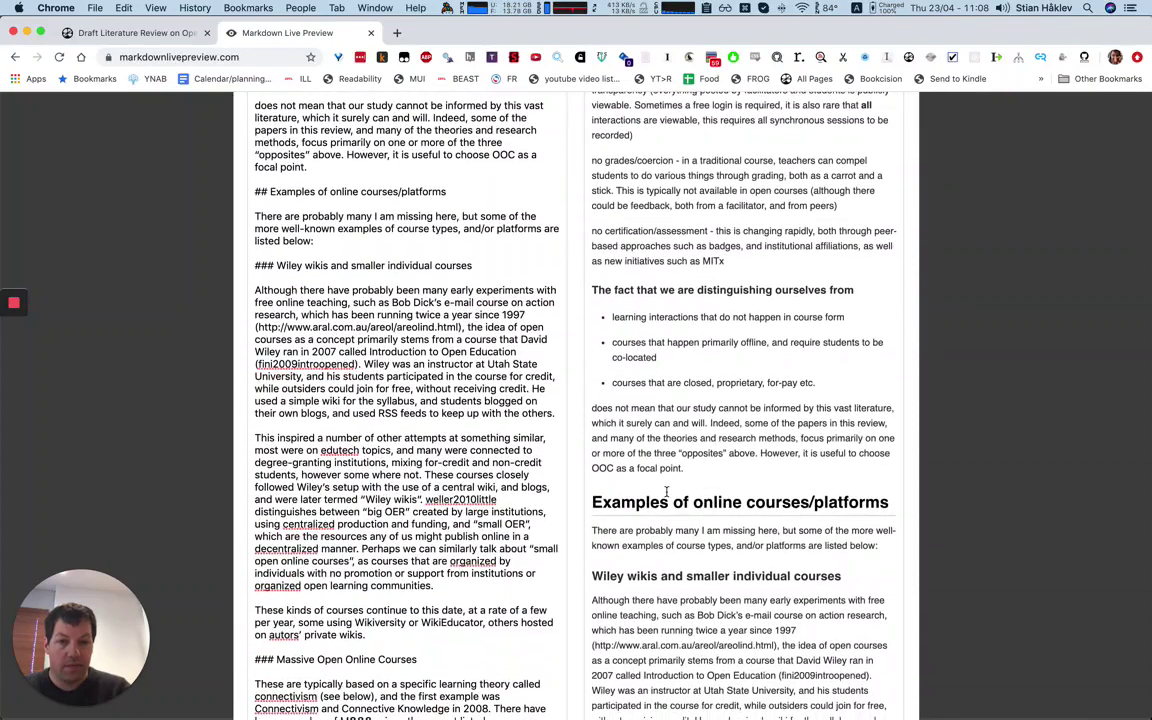
scroll(664, 470, "down", 1)
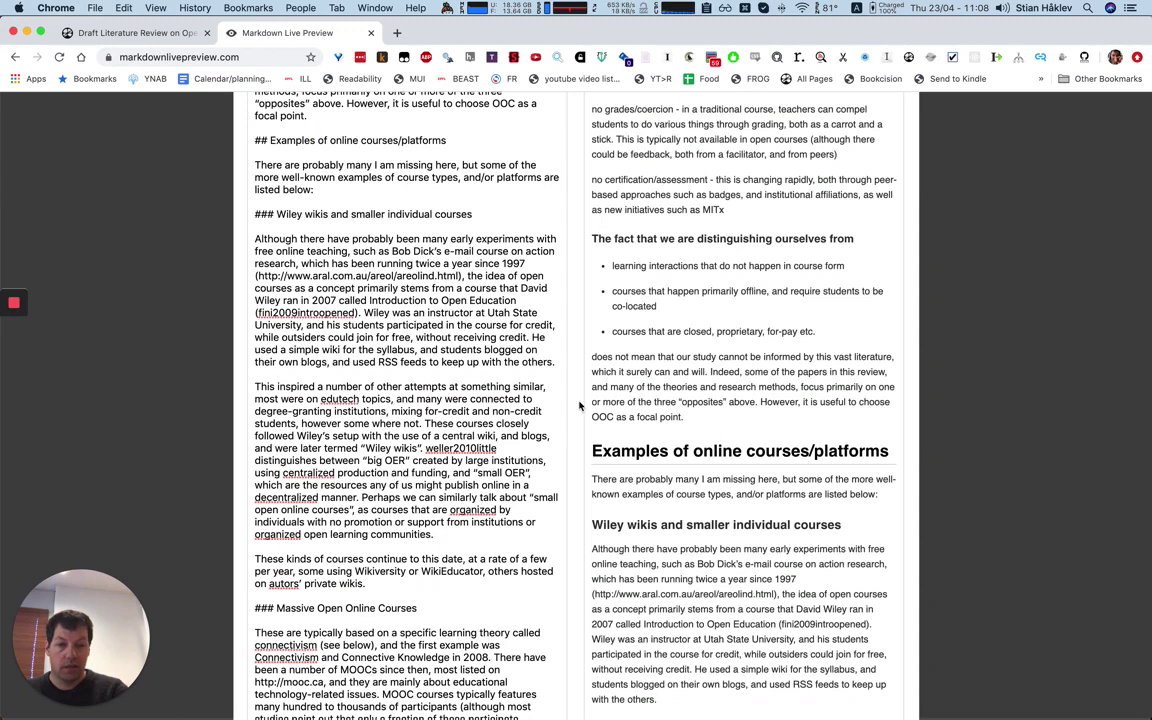
scroll(530, 407, "down", 1)
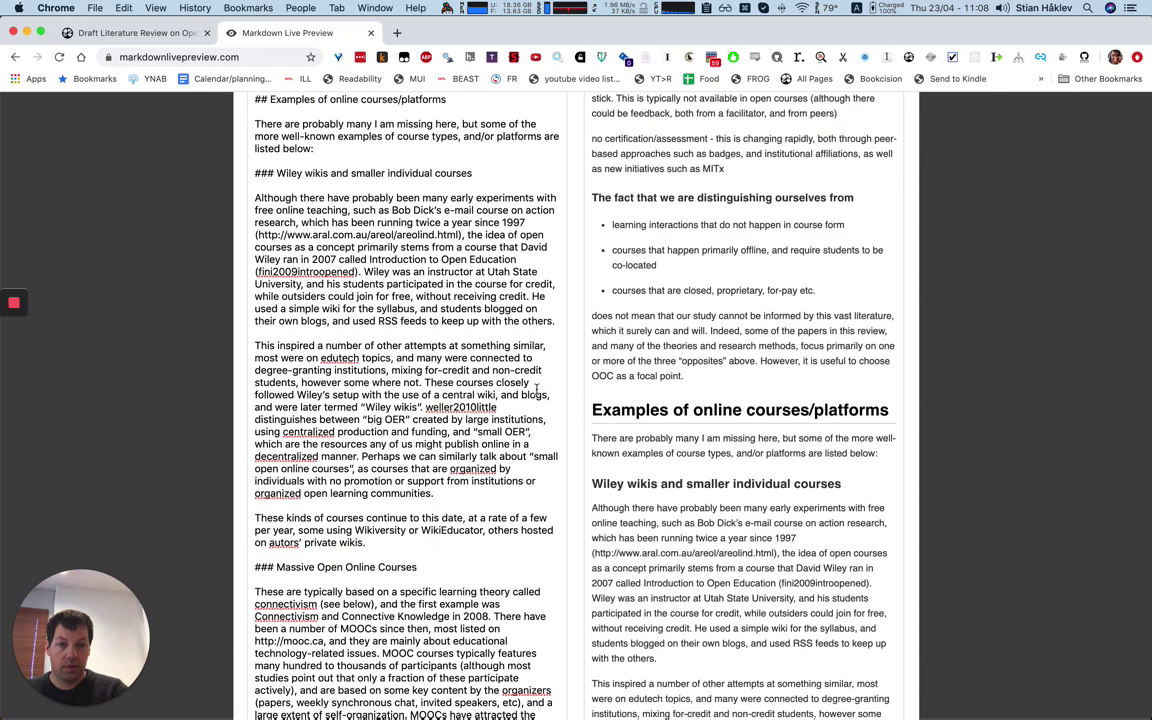